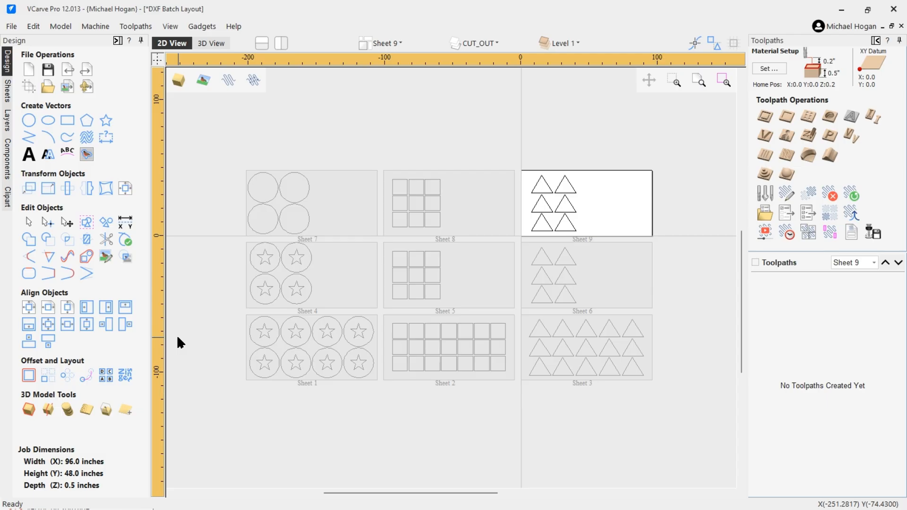
Step: Make Sheet 4 the active sheet of the nine-sheet layout and zoom to review it
double_click(333, 273)
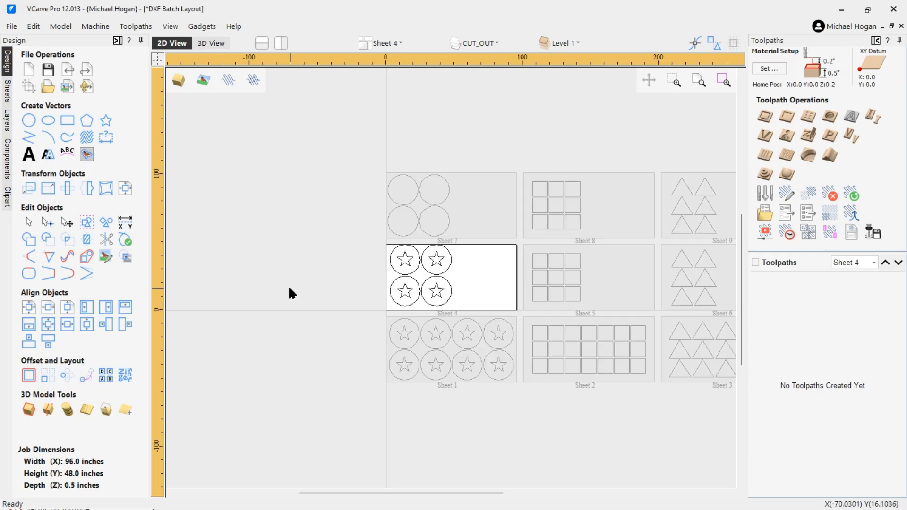
scroll(288, 285, "down", 3)
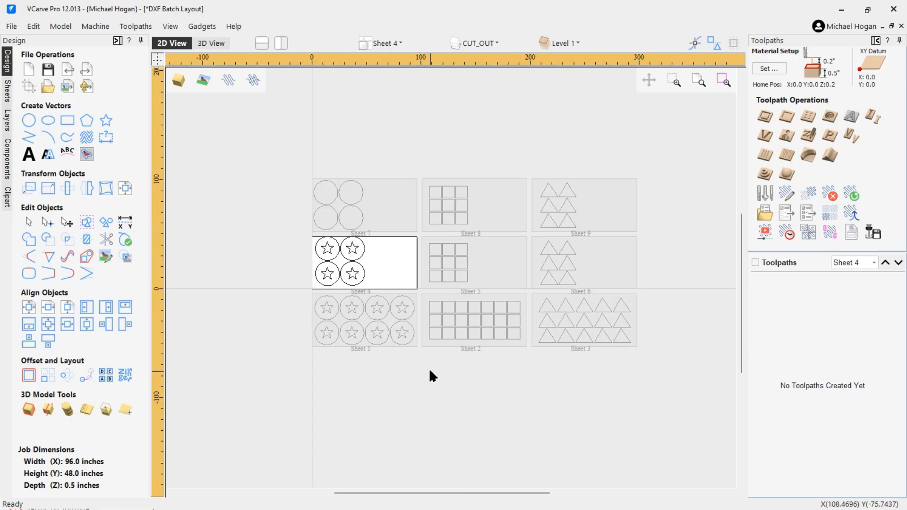
scroll(449, 377, "up", 1)
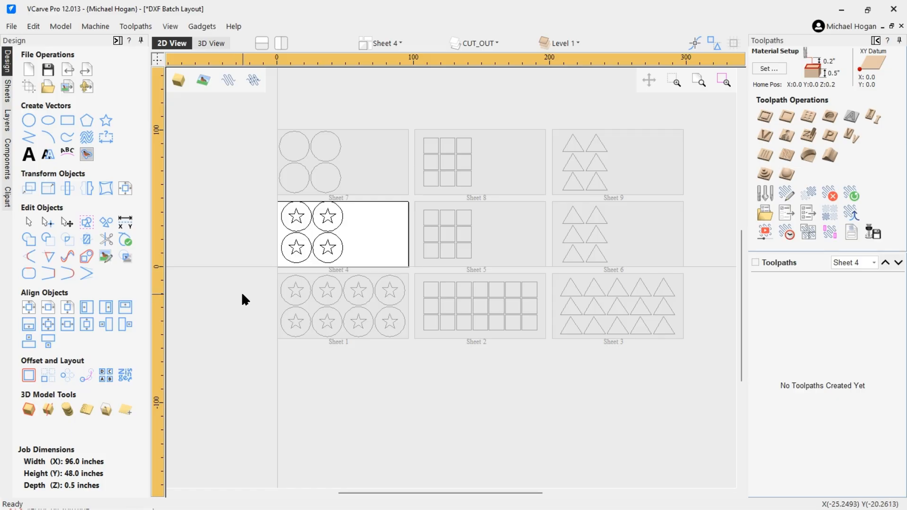
Step: Close the batch layout without saving and create a new 96 x 48 x 0.5 inch job
left_click(11, 27)
left_click(26, 79)
left_click(449, 284)
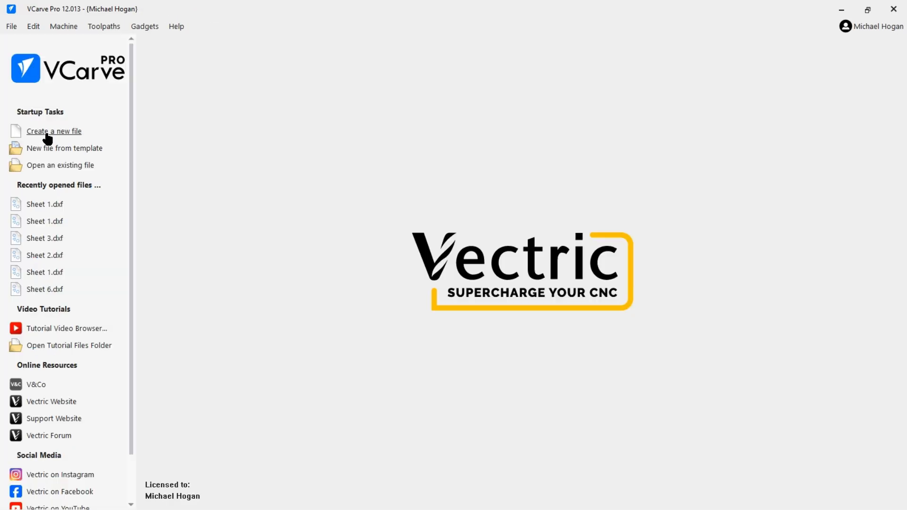
left_click(48, 137)
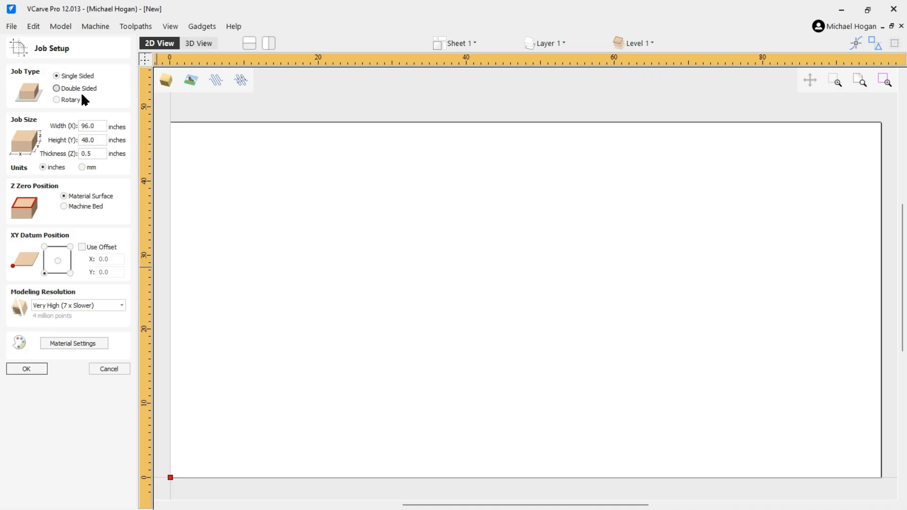
left_click(26, 371)
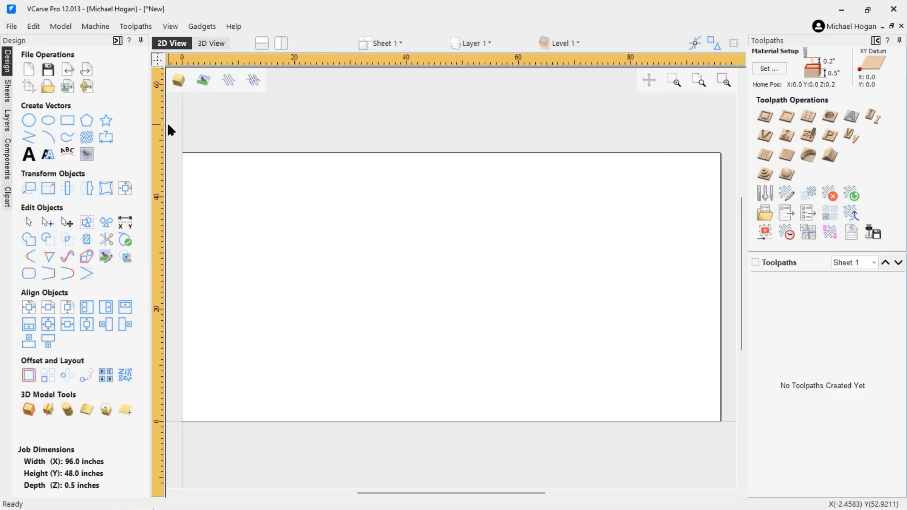
Step: Draw one radius-11 circle near the sheet's lower left
left_click(29, 120)
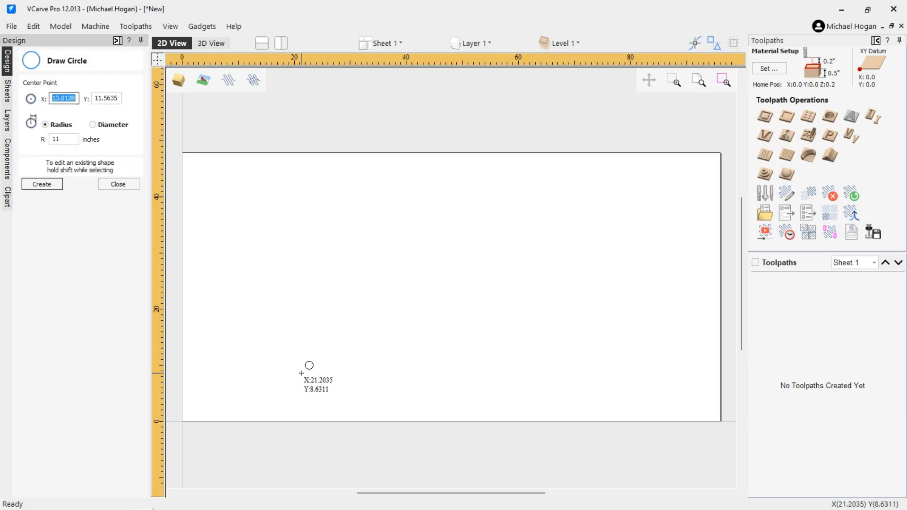
left_click(275, 371)
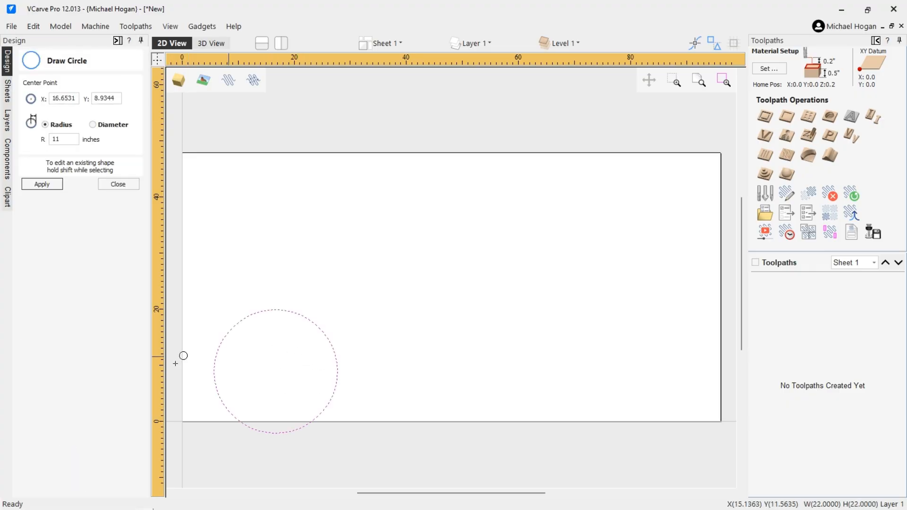
left_click(111, 185)
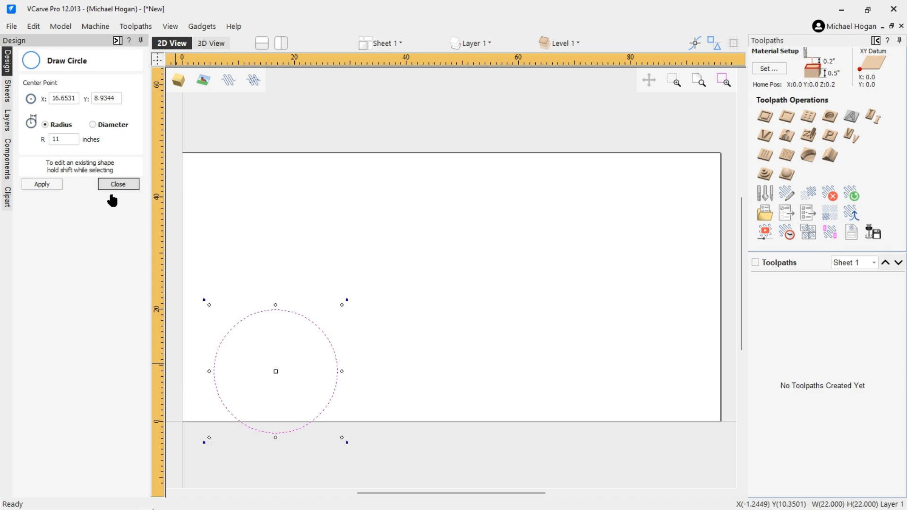
Step: Array-copy the circle into a grid of 2 rows by 4 columns
left_click(49, 376)
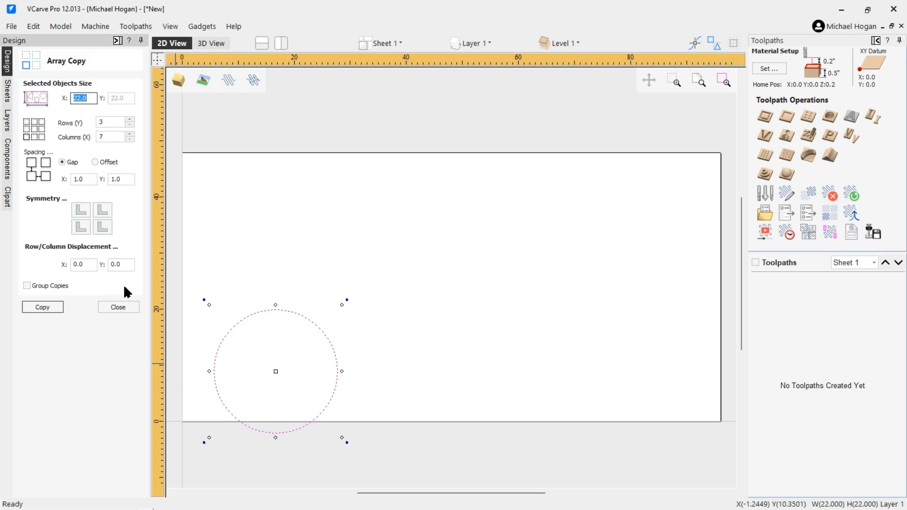
double_click(104, 121)
type("2")
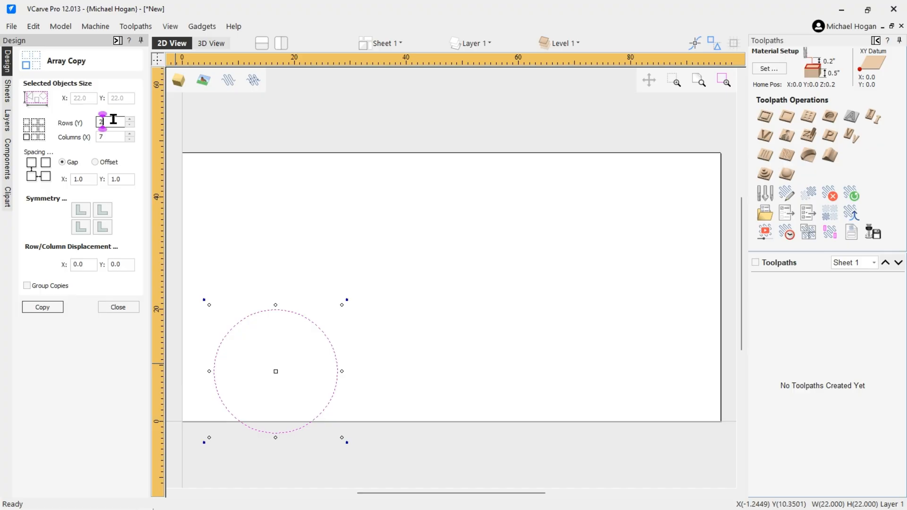
double_click(124, 137)
type("4")
left_click(42, 307)
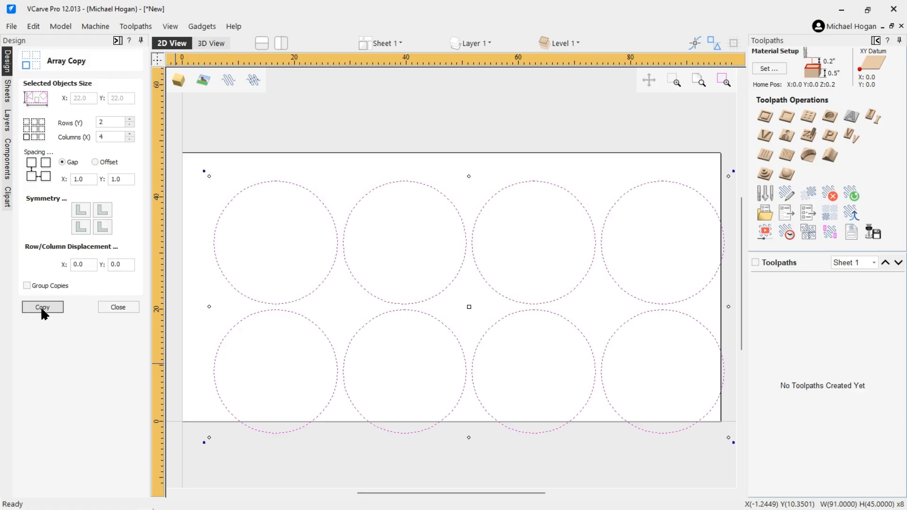
left_click(200, 189)
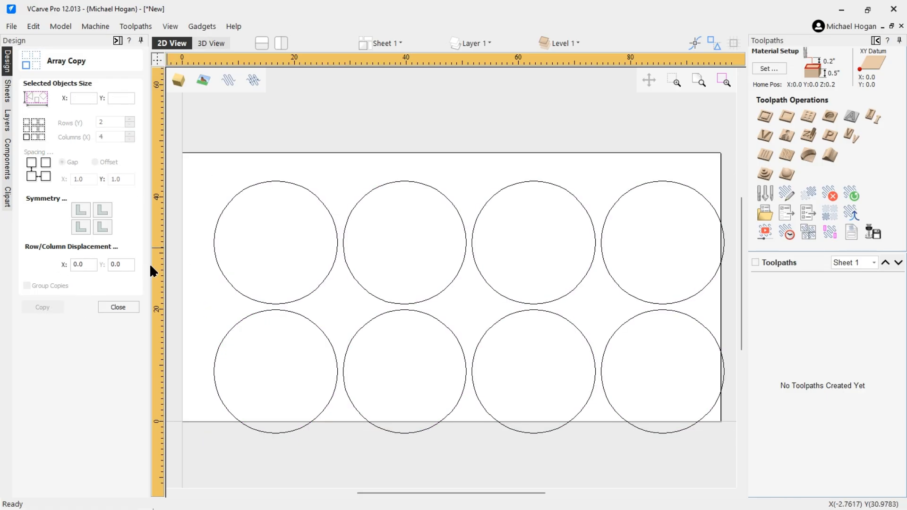
left_click(117, 307)
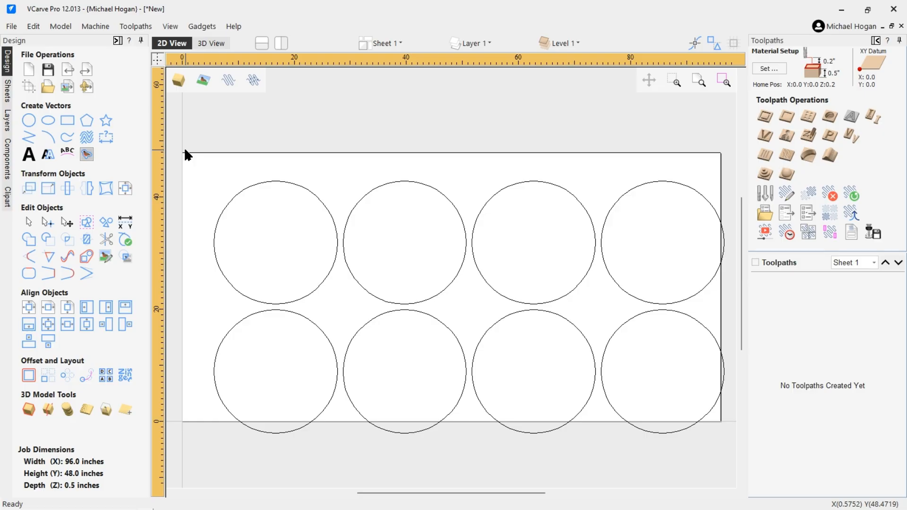
Step: Select all eight circles with Ctrl+A and centre them in the material
key("ctrl+a")
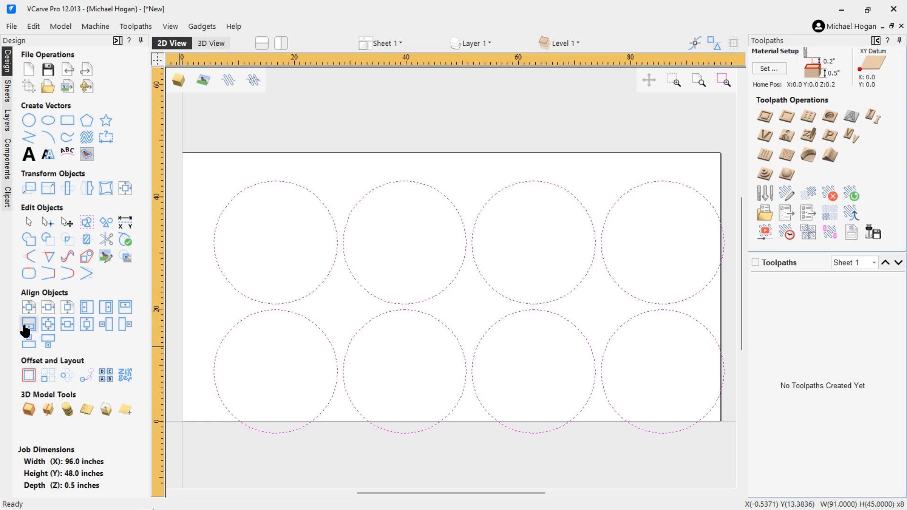
left_click(30, 310)
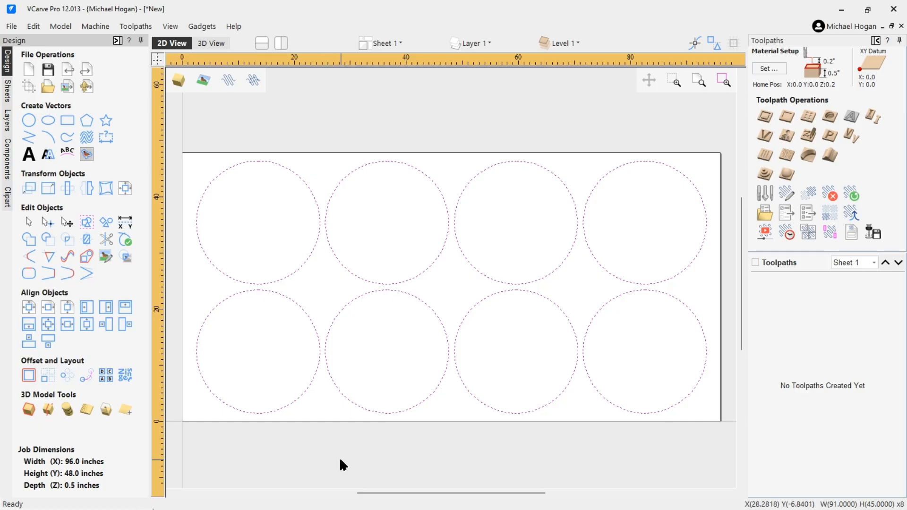
left_click(317, 156)
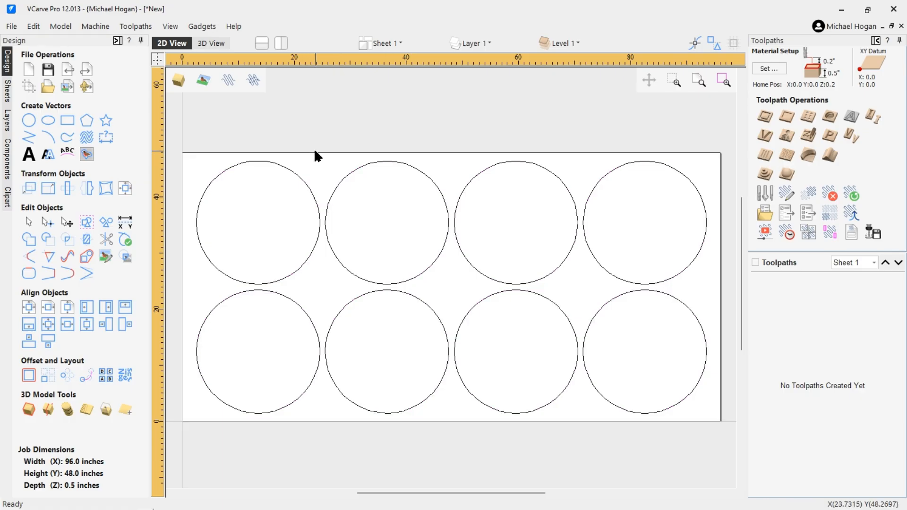
left_click(208, 24)
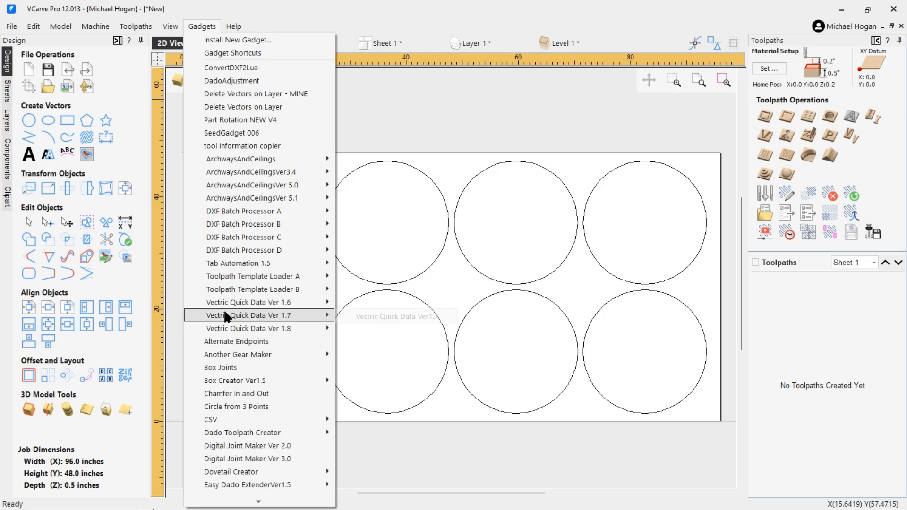
mouse_move(233, 301)
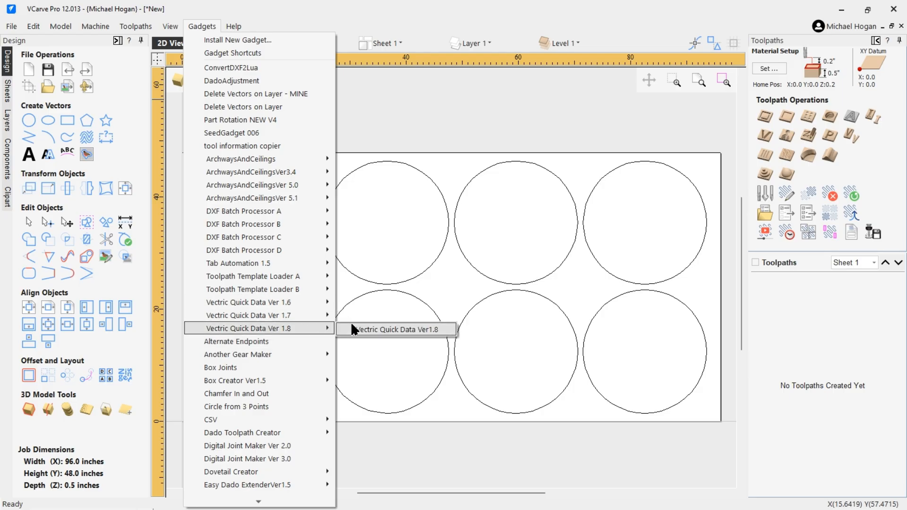
left_click(372, 323)
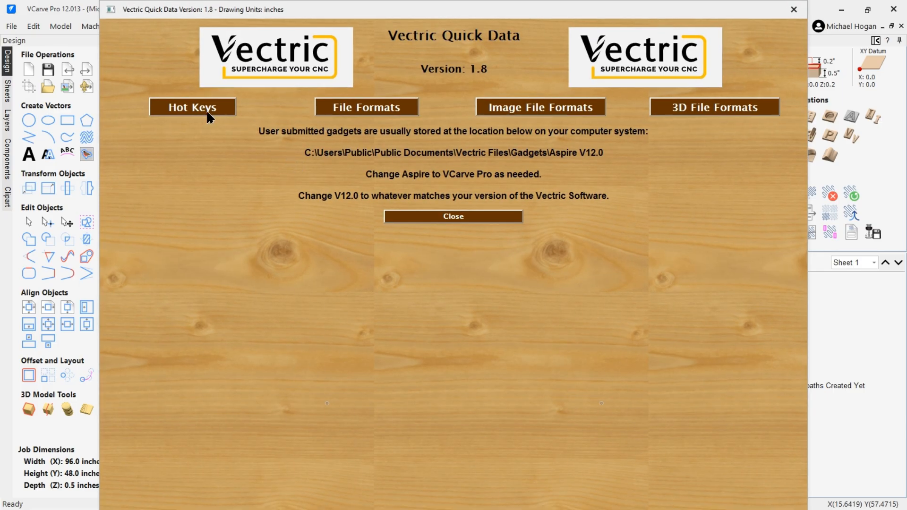
left_click(205, 110)
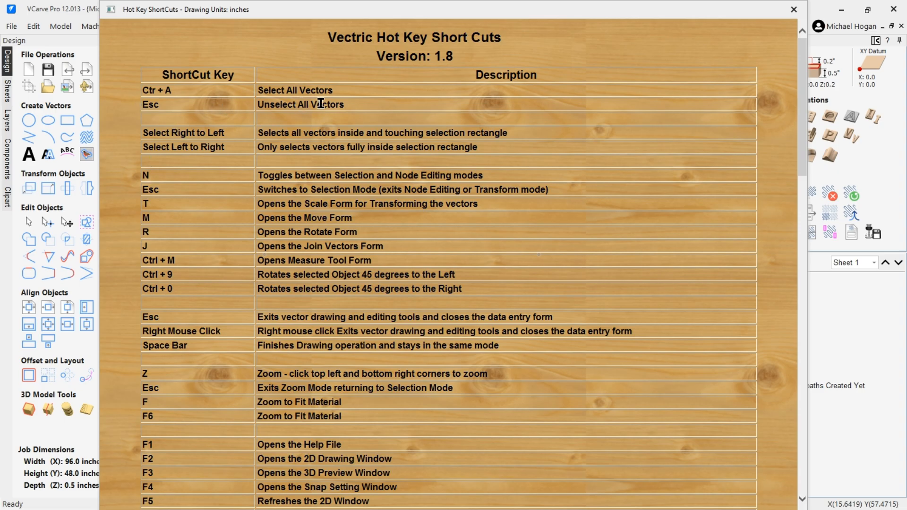
scroll(212, 283, "down", 5)
scroll(211, 301, "down", 8)
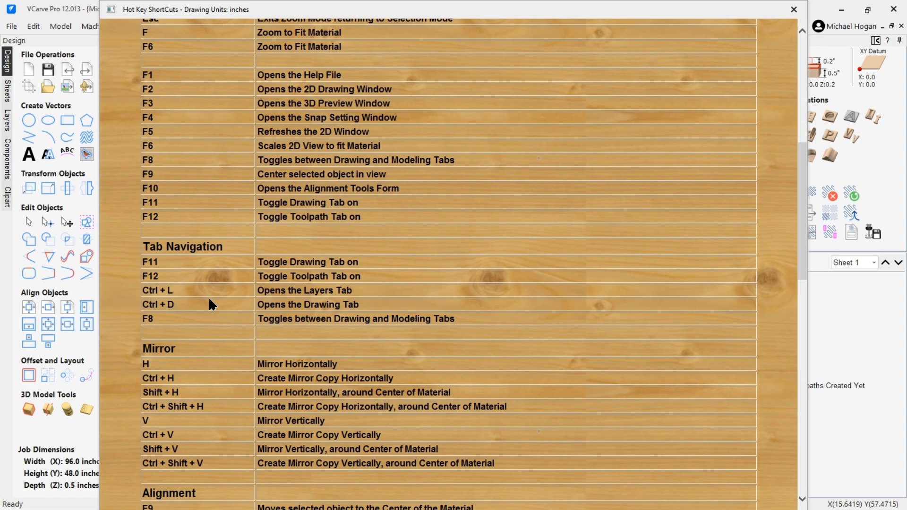
scroll(209, 299, "down", 2)
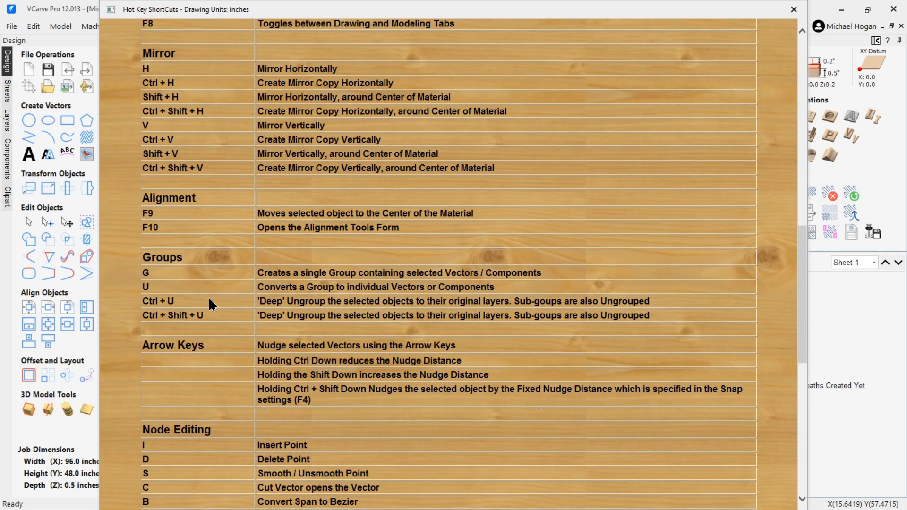
scroll(209, 299, "up", 4)
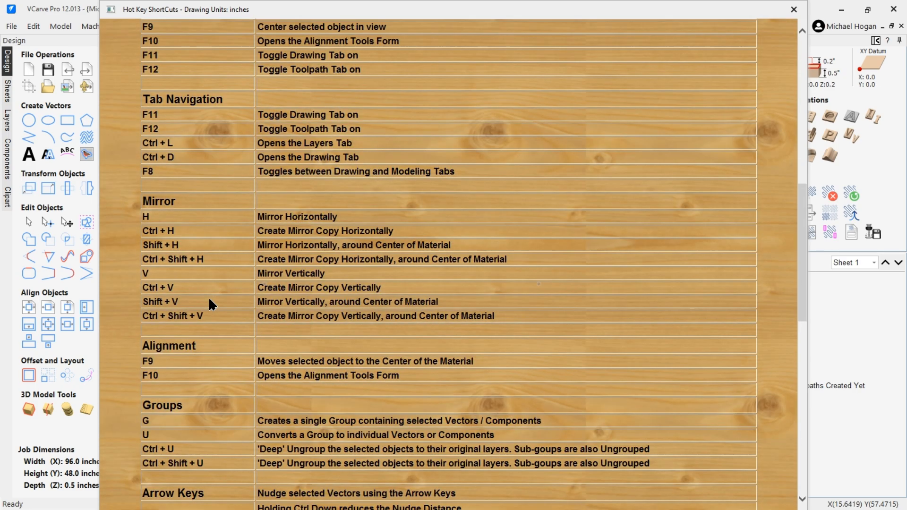
scroll(259, 279, "down", 17)
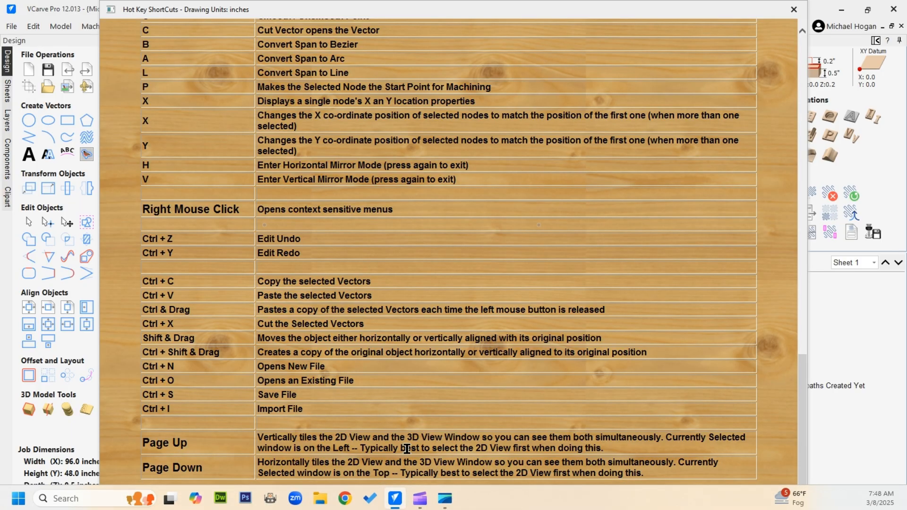
scroll(406, 449, "down", 1)
left_click(451, 495)
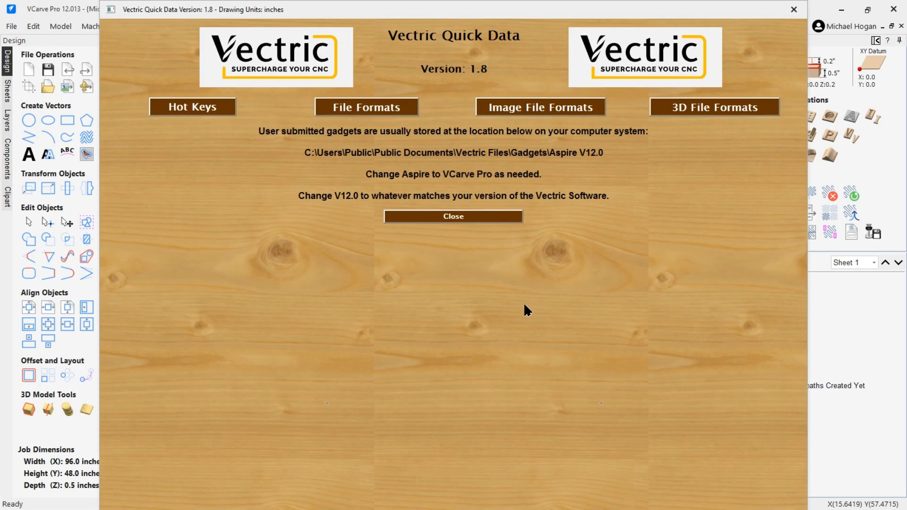
left_click(486, 216)
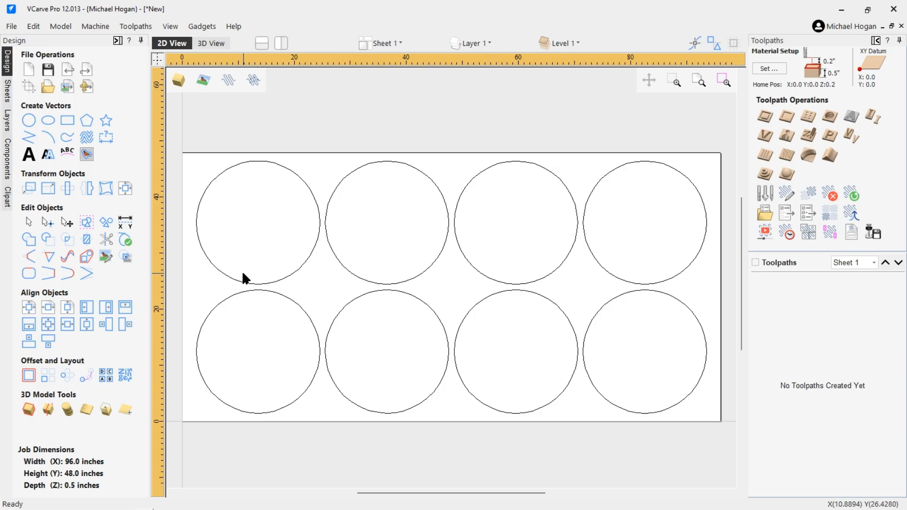
Step: Rename Layer 1 to Cut_Out in the Layers list
left_click(7, 122)
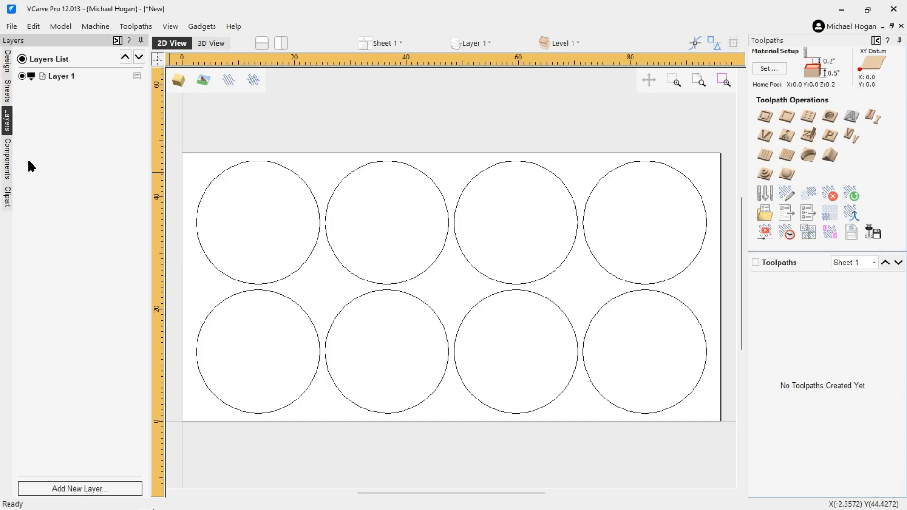
double_click(56, 78)
type("Cutout")
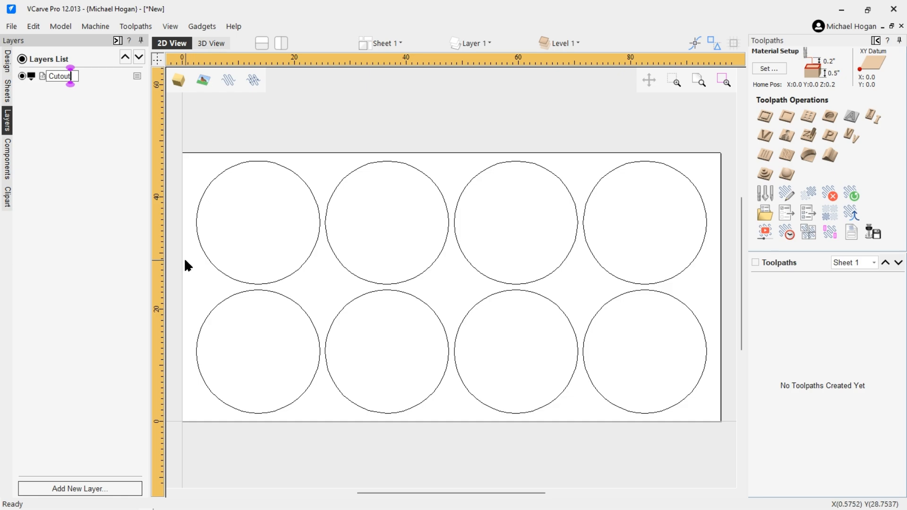
left_click(60, 75)
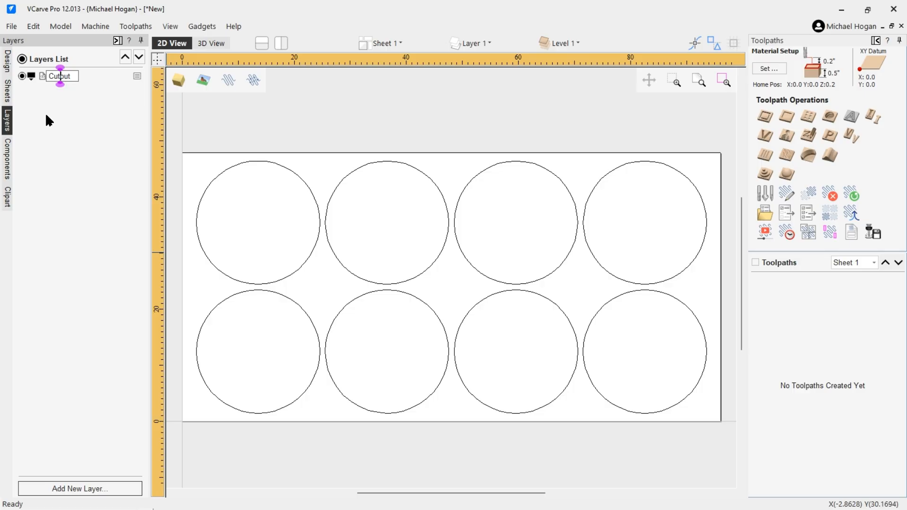
type("_")
key("Delete")
type("O")
key("Return")
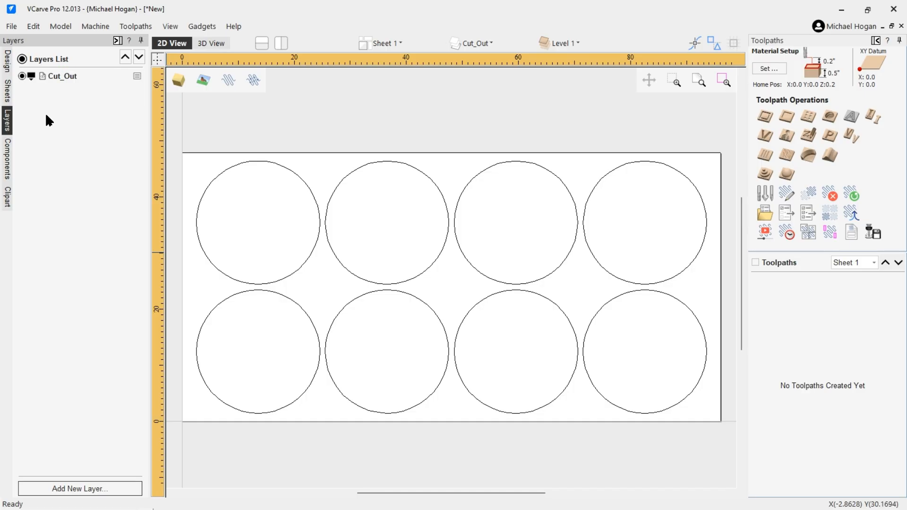
Step: Export the circle layout as a DXF named Sheet.dxf in Desktop > Test DXFs
left_click(10, 26)
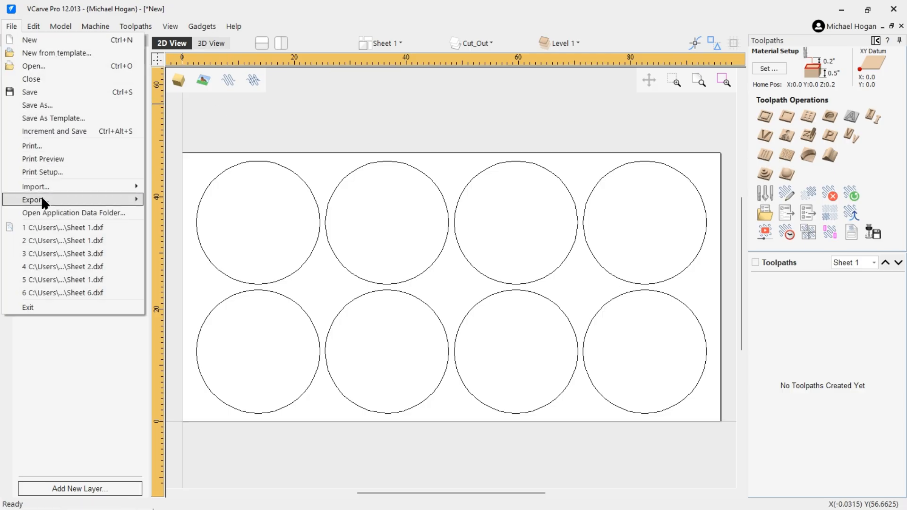
mouse_move(38, 200)
left_click(168, 213)
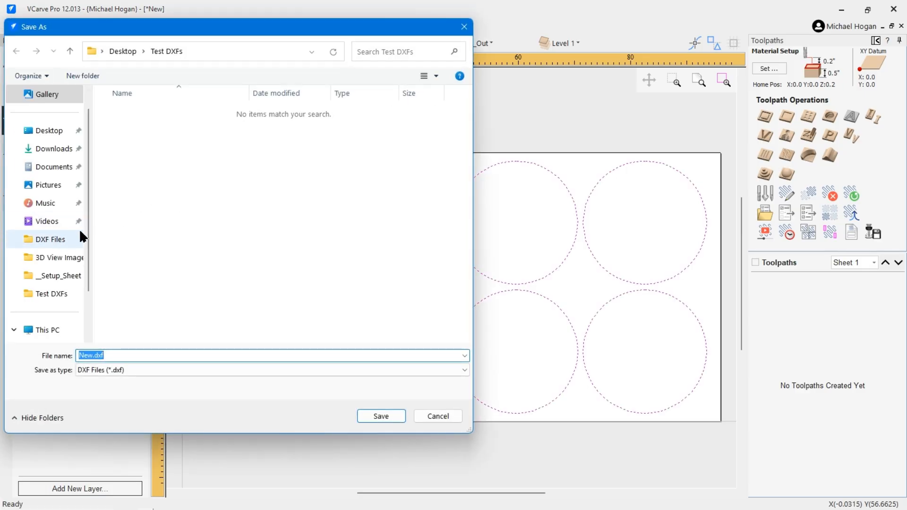
left_click(49, 129)
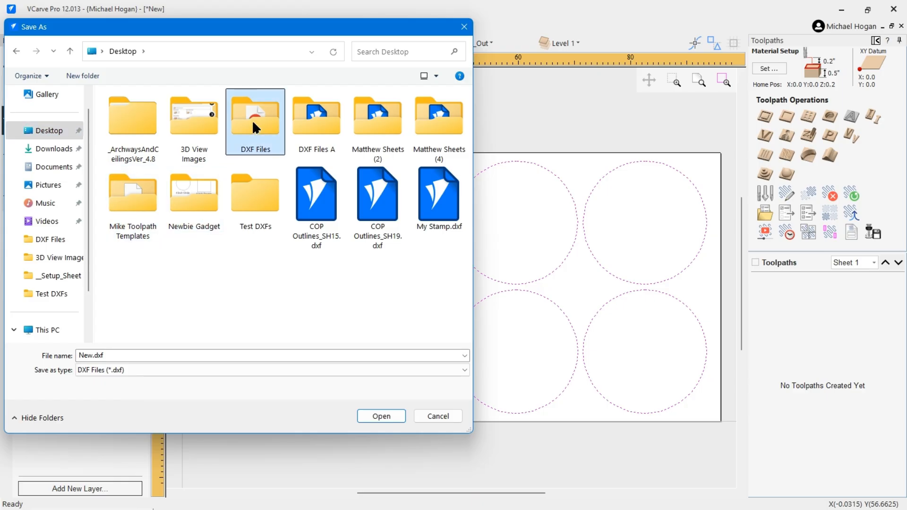
double_click(254, 195)
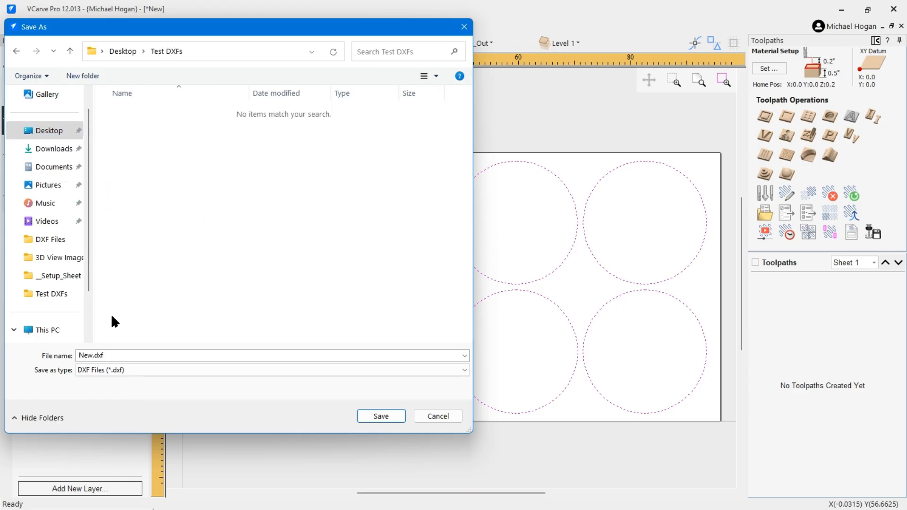
double_click(89, 354)
left_click_drag(88, 355, 78, 355)
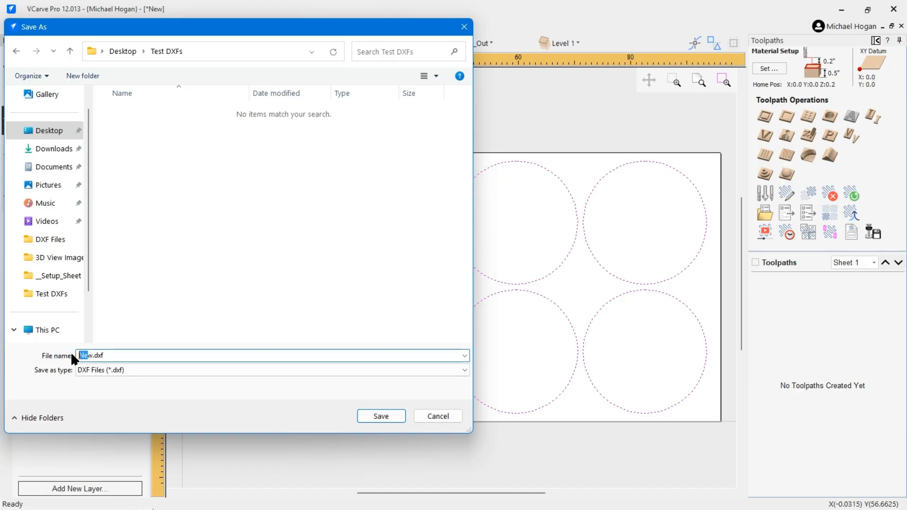
key("BackSpace")
type("Sheet 1")
key("Return")
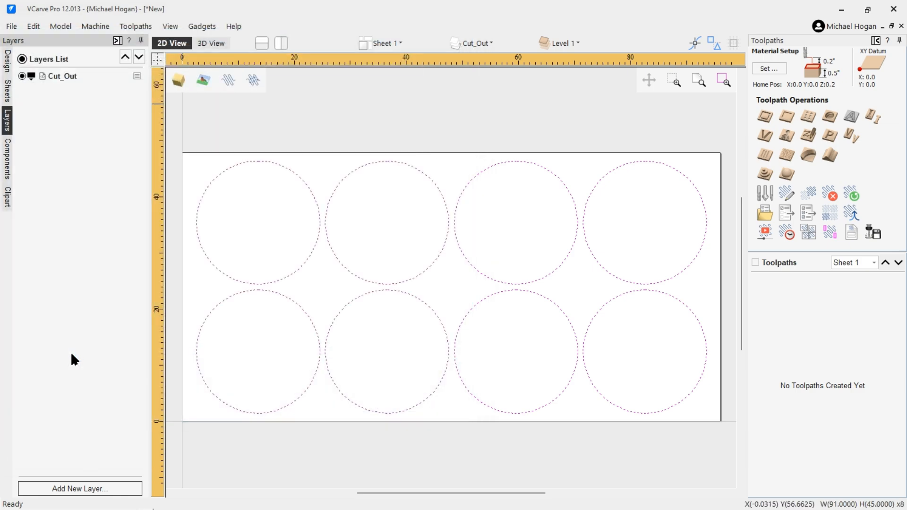
Step: Place a five-point star (6-inch outer radius, 40% inner) at each circle's centre
left_click(251, 104)
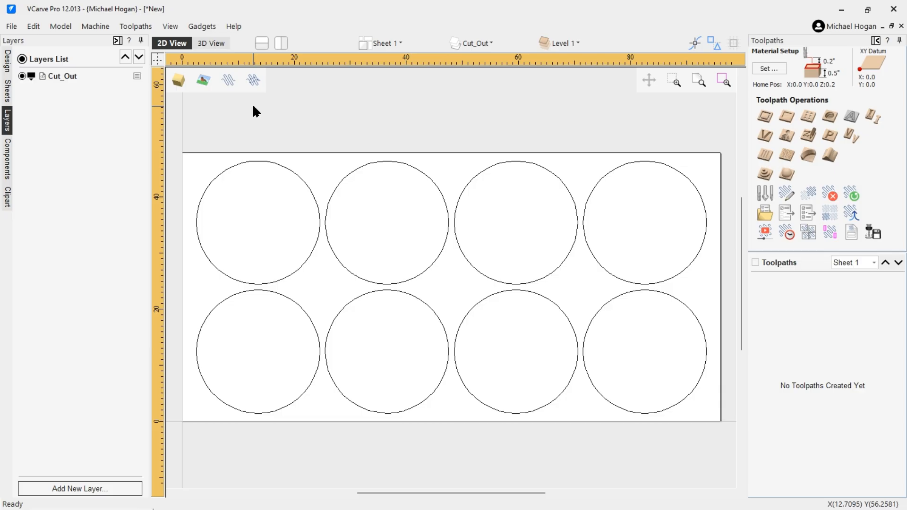
left_click(7, 61)
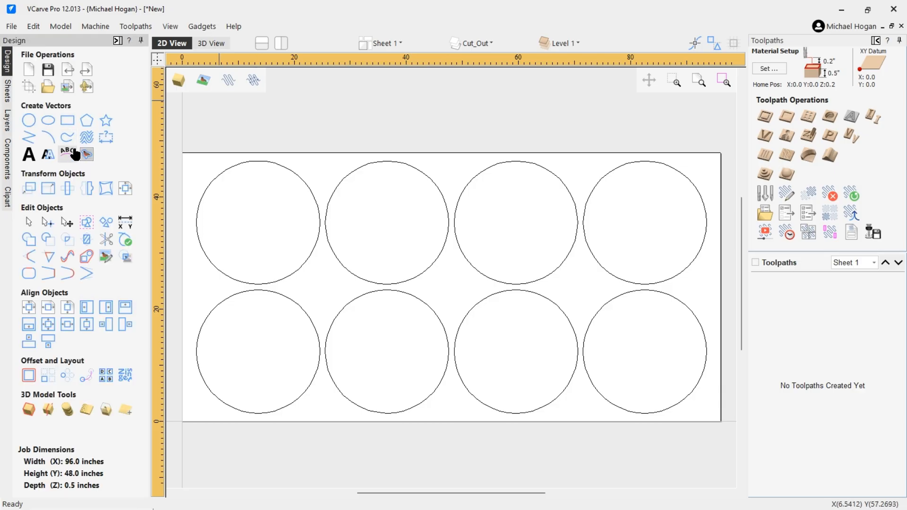
left_click(106, 122)
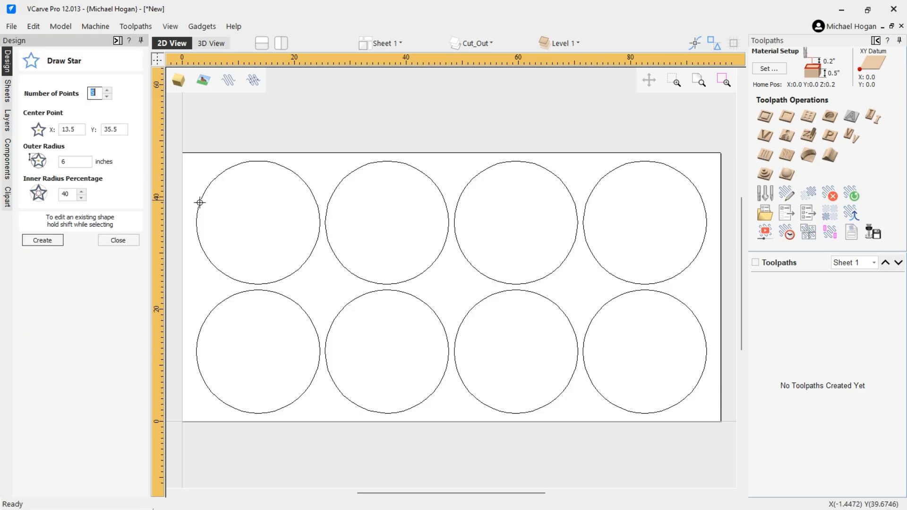
left_click(255, 222)
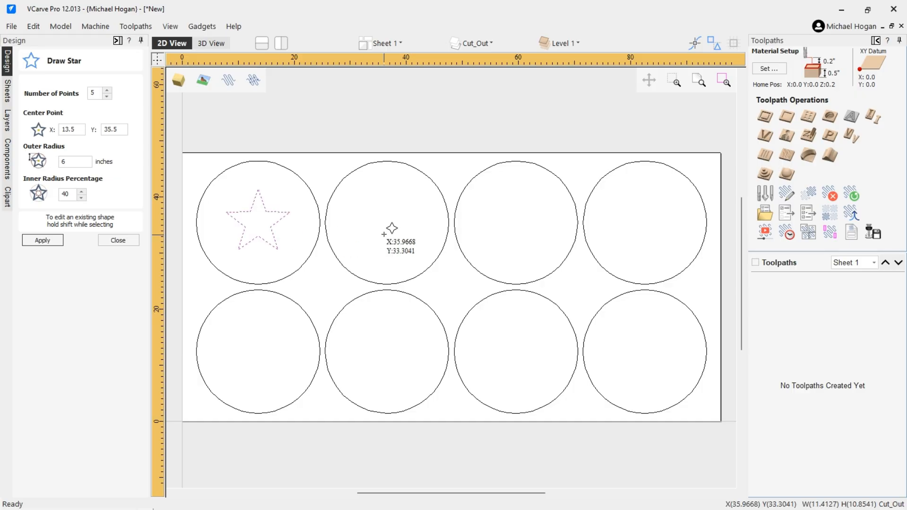
left_click(389, 225)
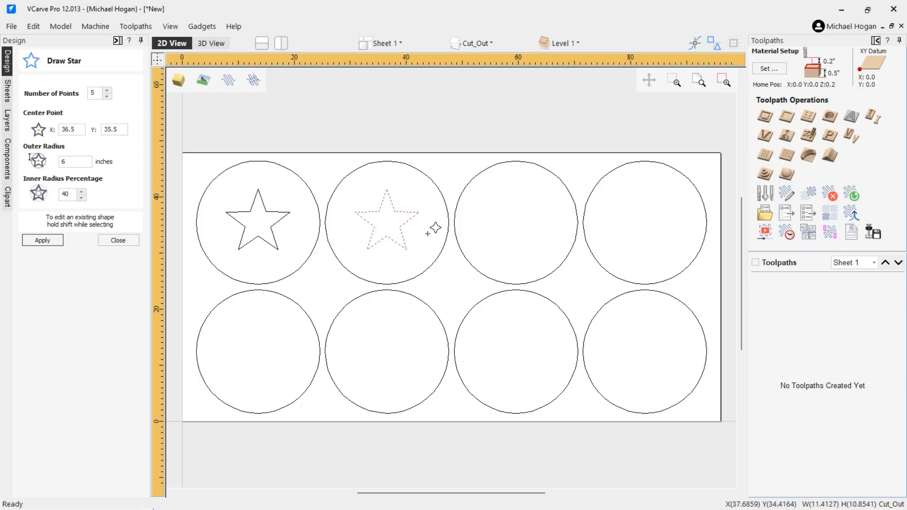
left_click(519, 221)
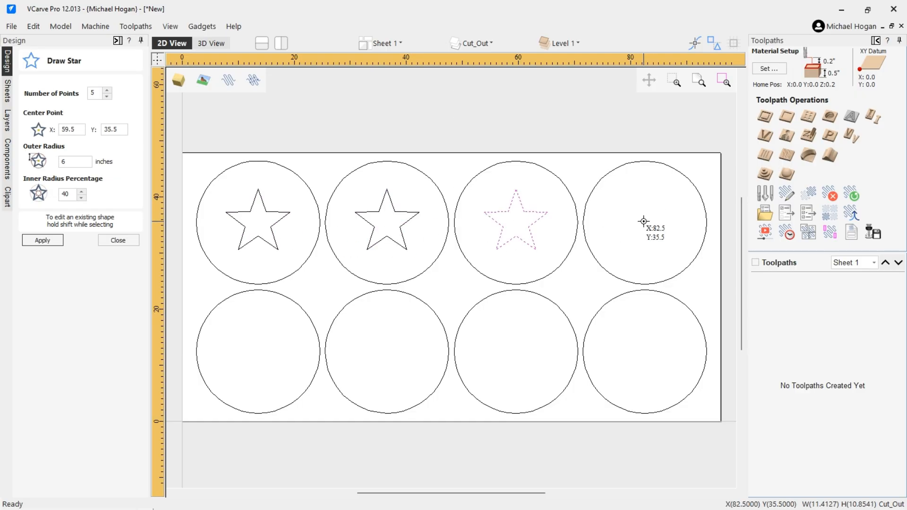
left_click(645, 222)
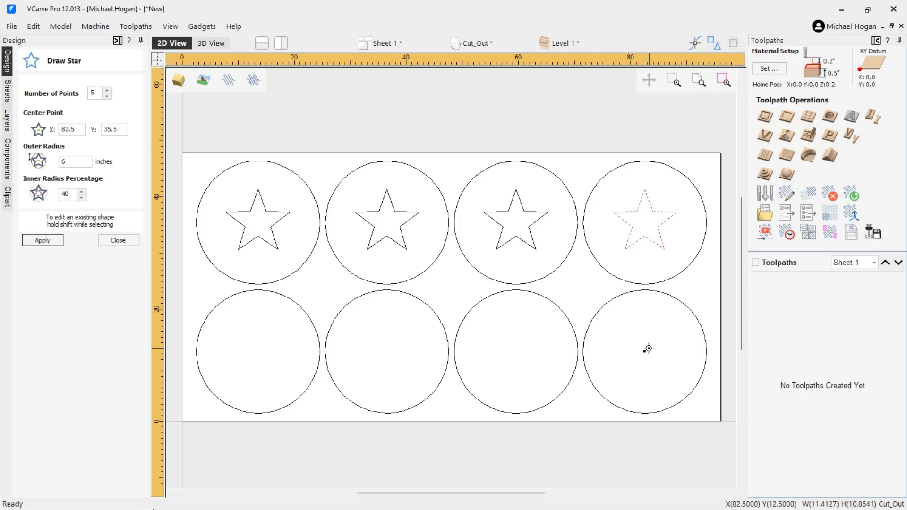
left_click(649, 350)
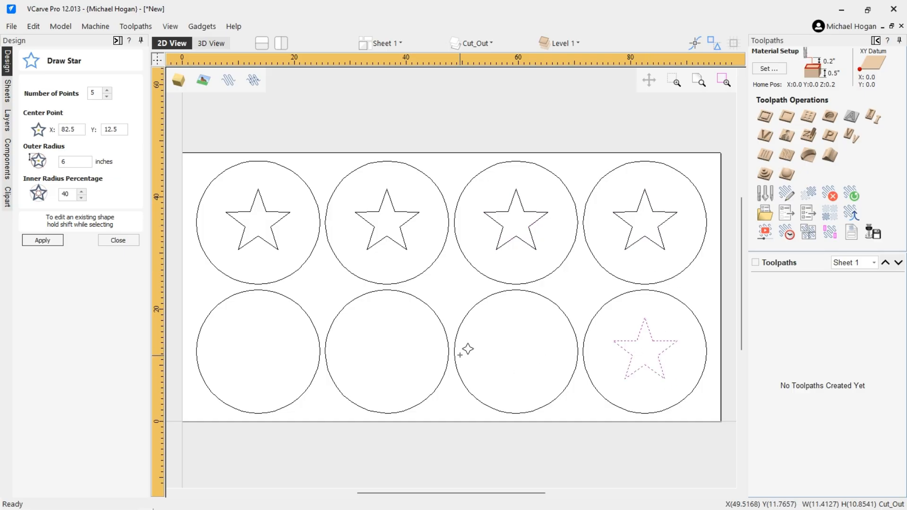
left_click(517, 351)
left_click(386, 350)
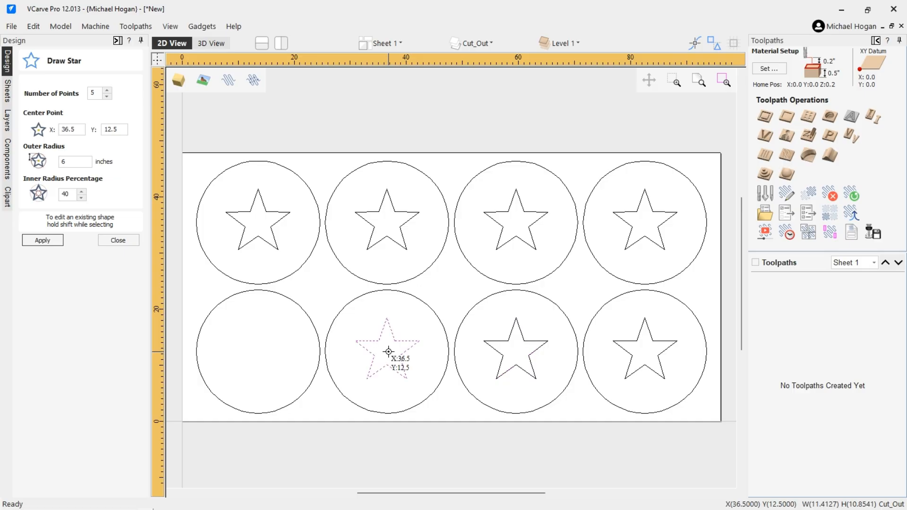
left_click(260, 354)
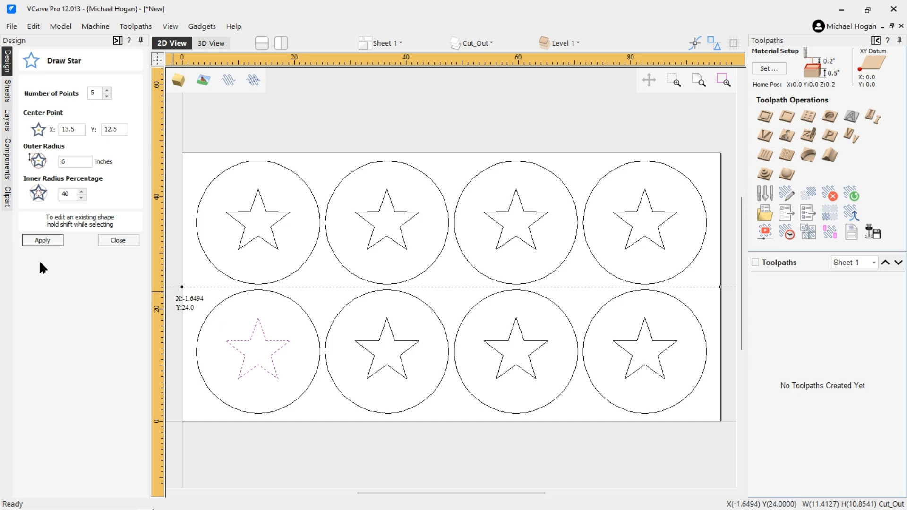
left_click(117, 240)
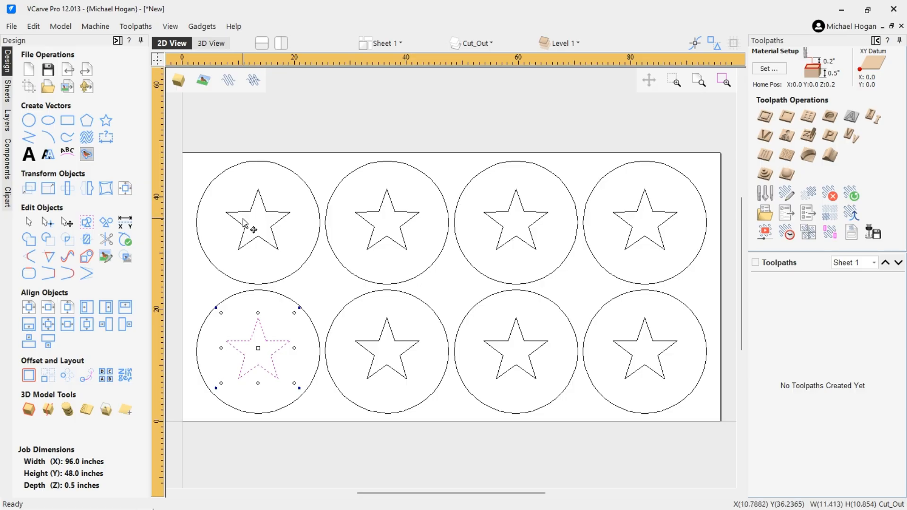
Step: Select all eight stars together, leaving the surrounding circles unselected
left_click(245, 213)
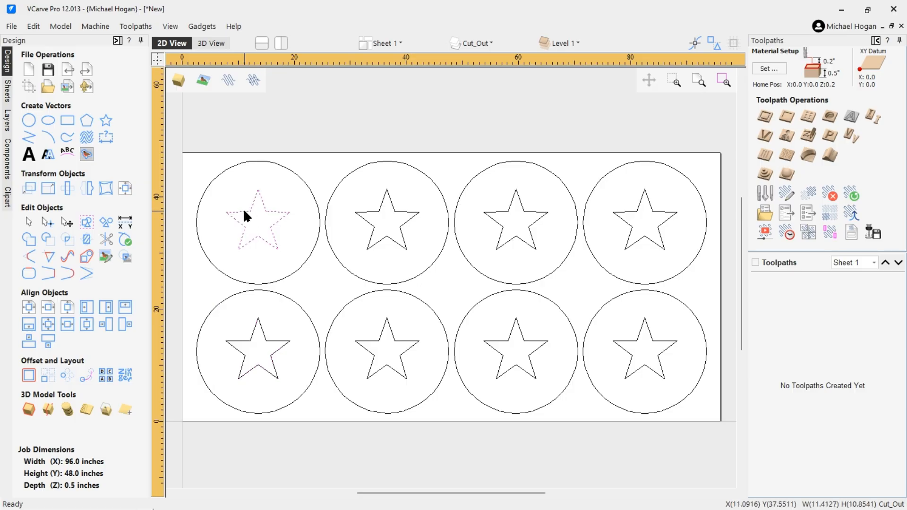
left_click(372, 213, "shift")
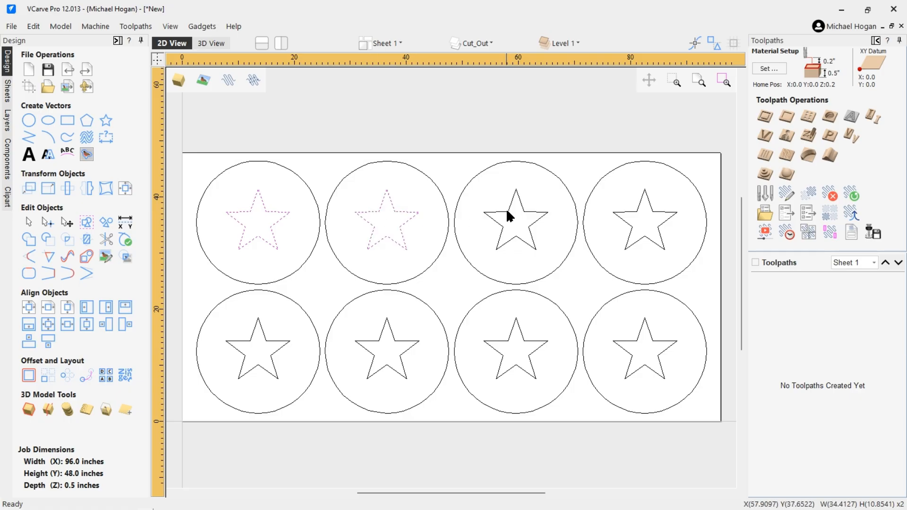
left_click(532, 212, "shift")
left_click(630, 213, "shift")
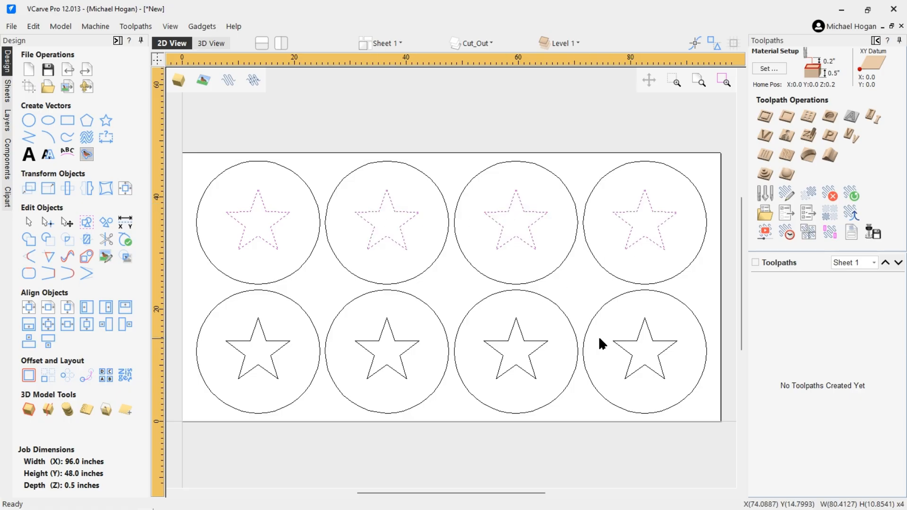
left_click(627, 341, "shift")
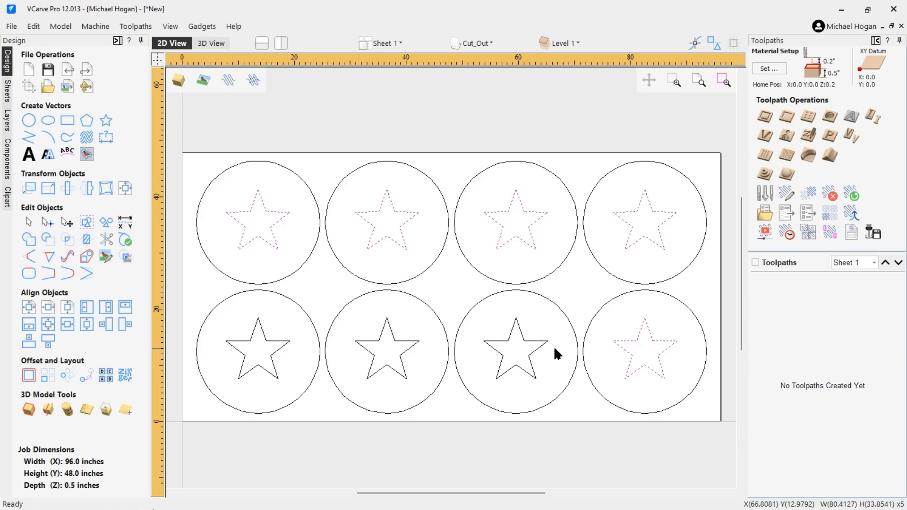
left_click(500, 341, "shift")
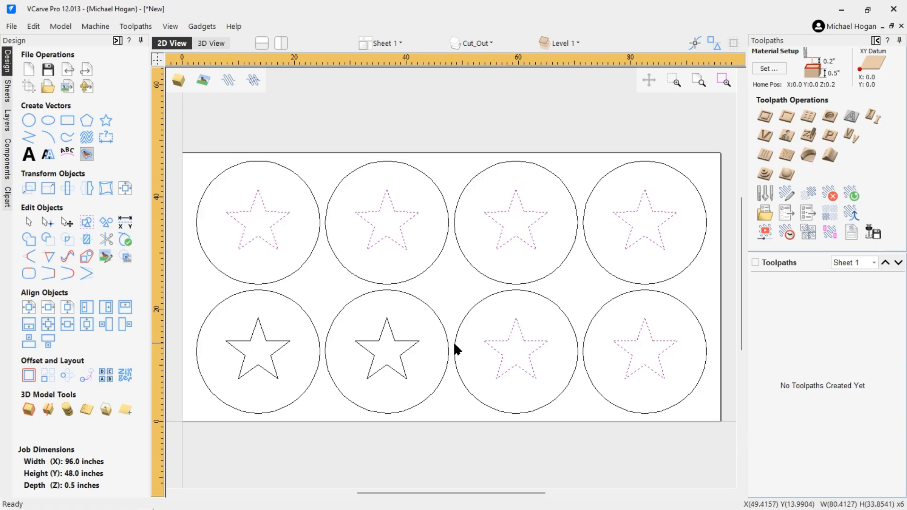
left_click(392, 338, "shift")
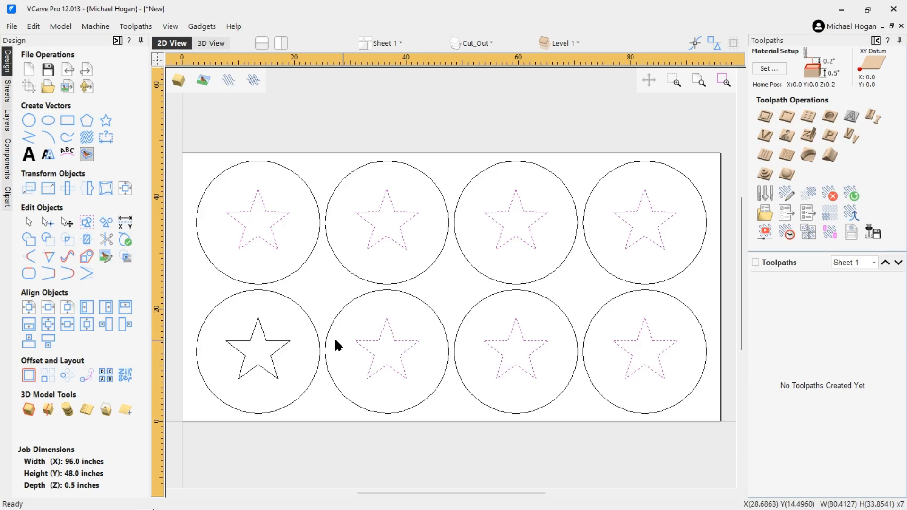
left_click(278, 340, "shift")
Step: Add a new layer named Stars beneath Cut_Out and clear the selection
left_click(8, 122)
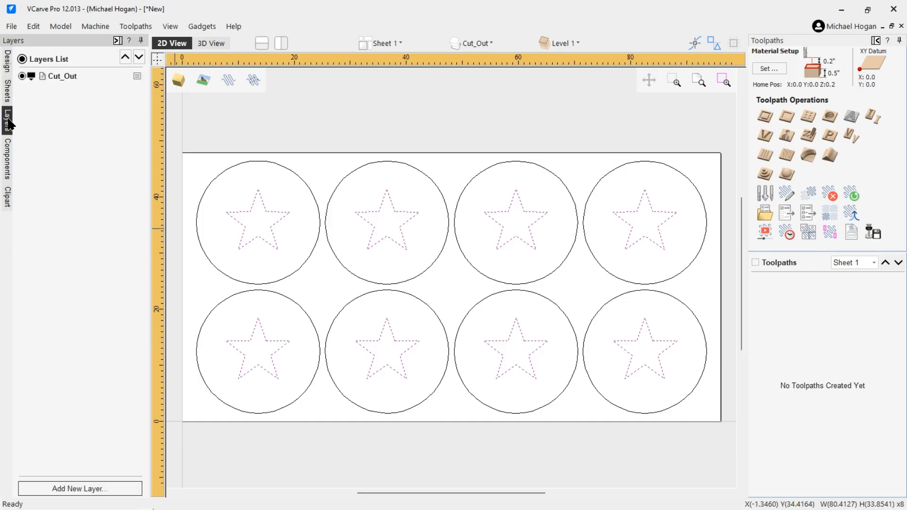
left_click(69, 487)
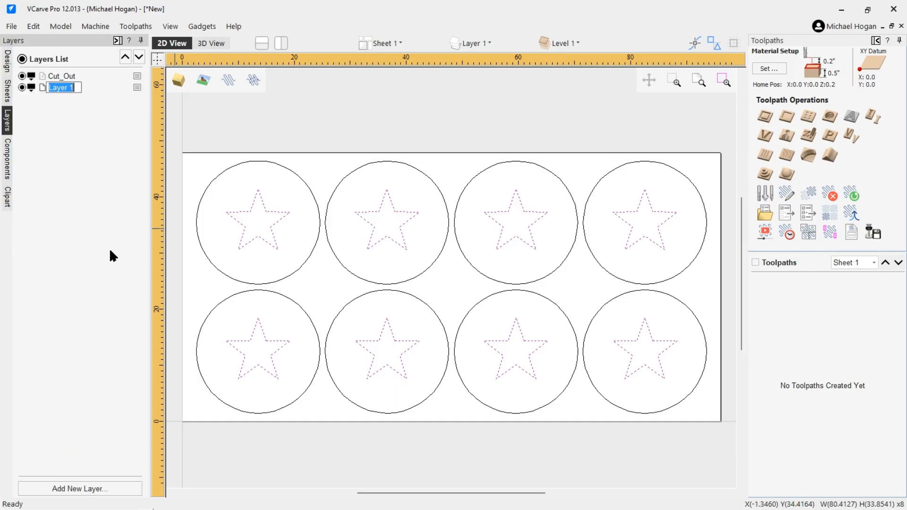
type("Stars")
key("Return")
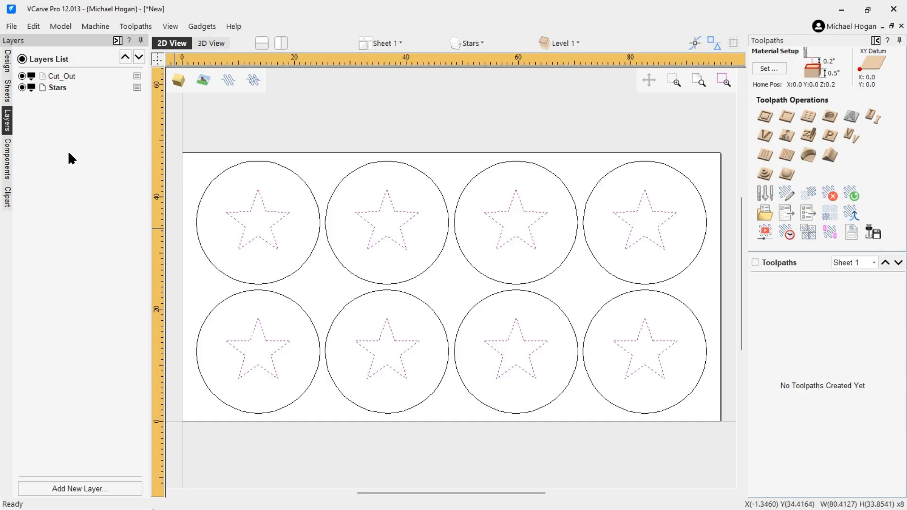
left_click(175, 121)
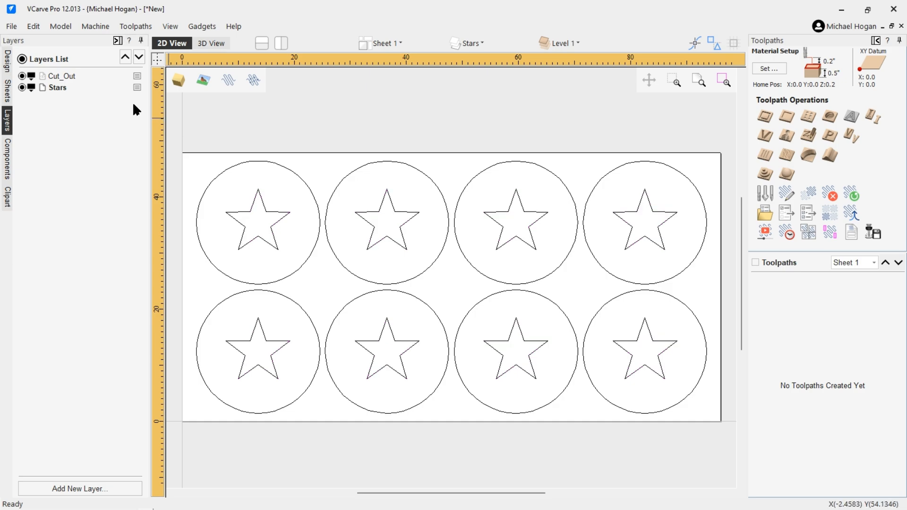
left_click(13, 26)
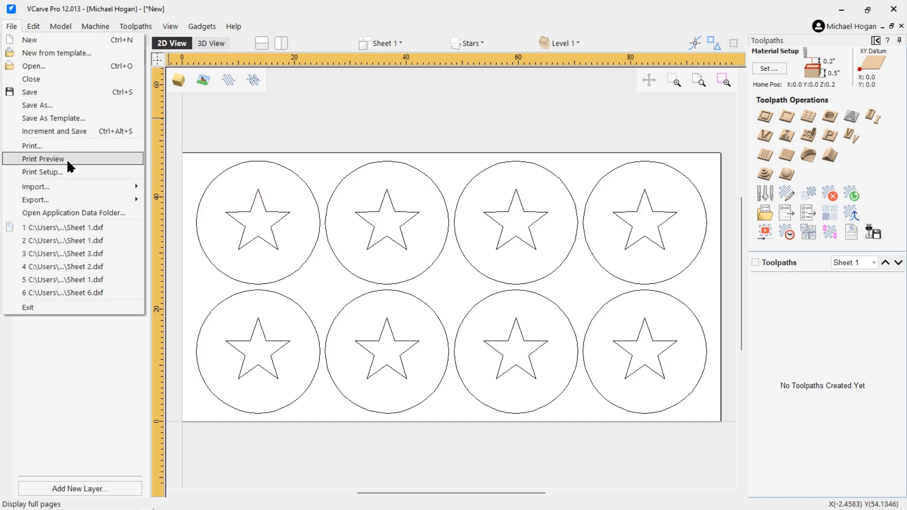
Step: Export a DXF to Test DXFs, changing the Sheet 1.dxf name to Sheet 2.dxf
mouse_move(36, 199)
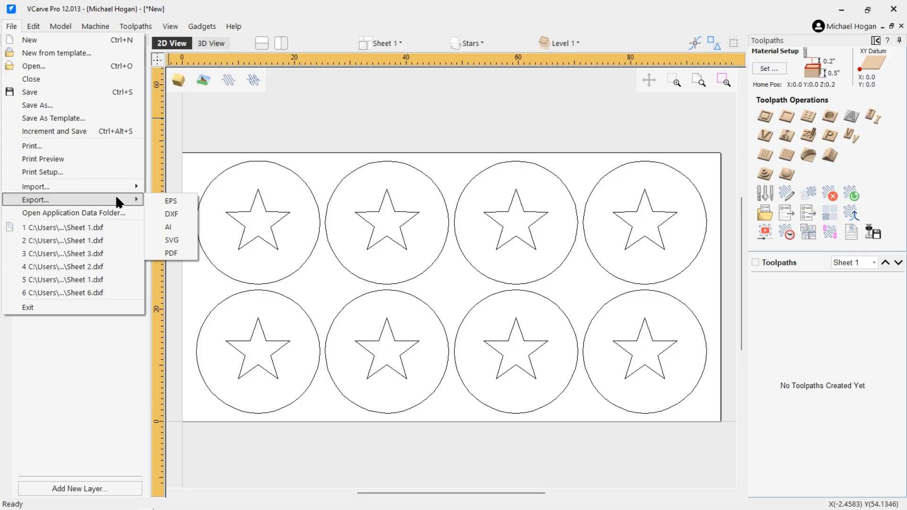
left_click(172, 213)
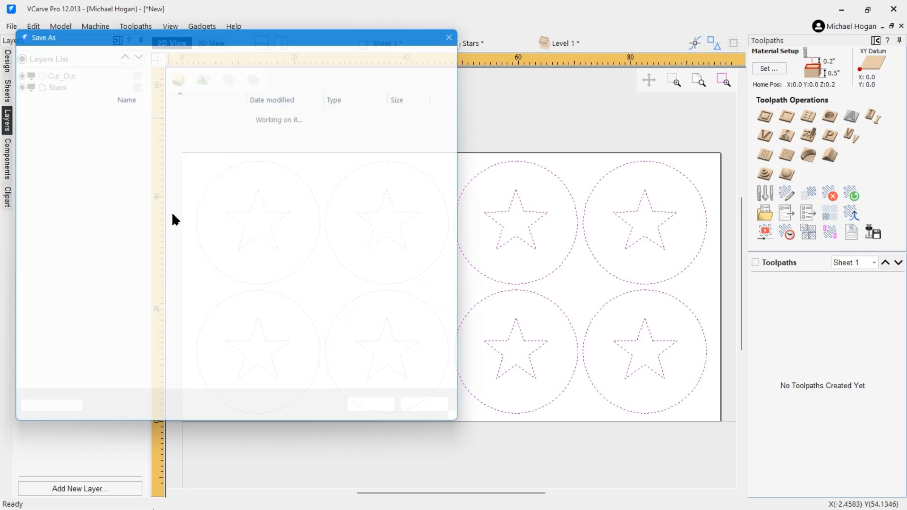
left_click(130, 110)
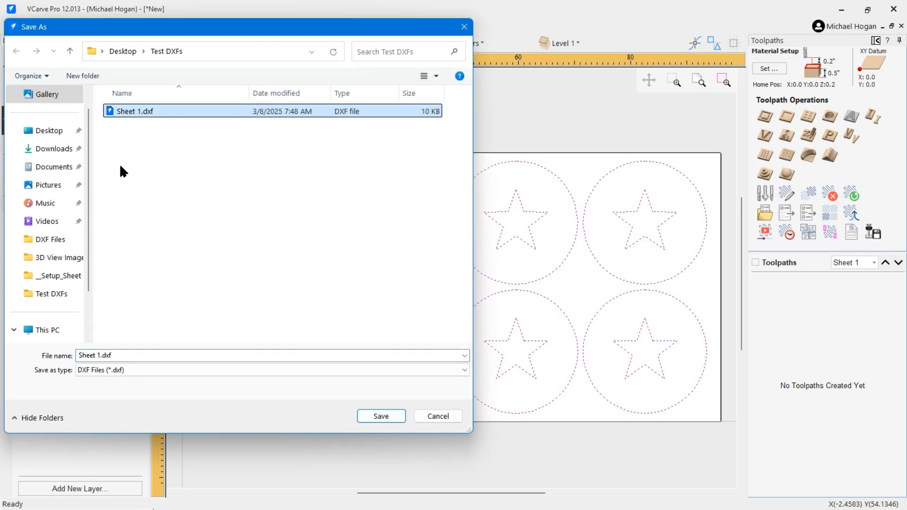
left_click(96, 355)
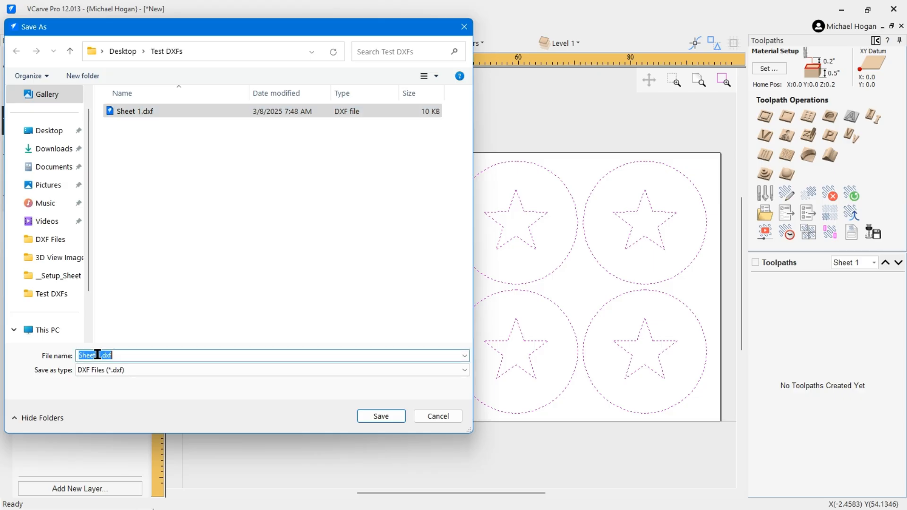
double_click(97, 355)
type("2")
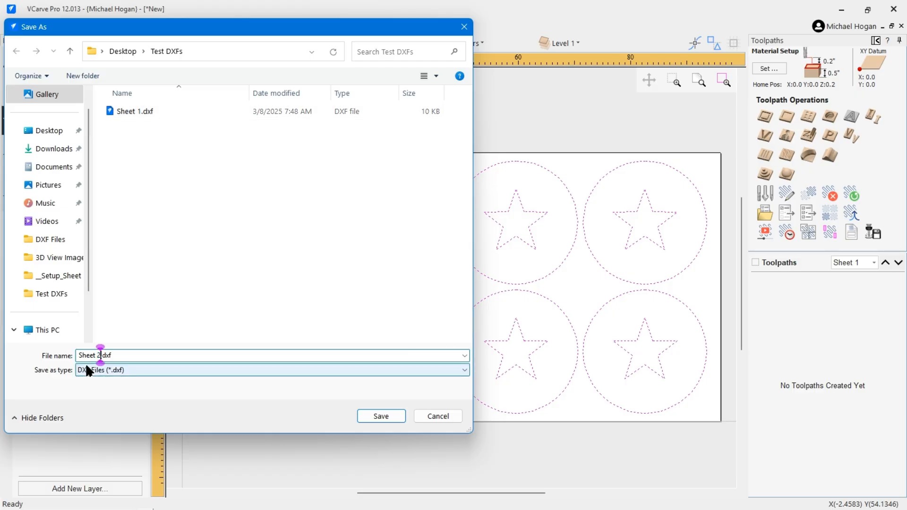
key("Return")
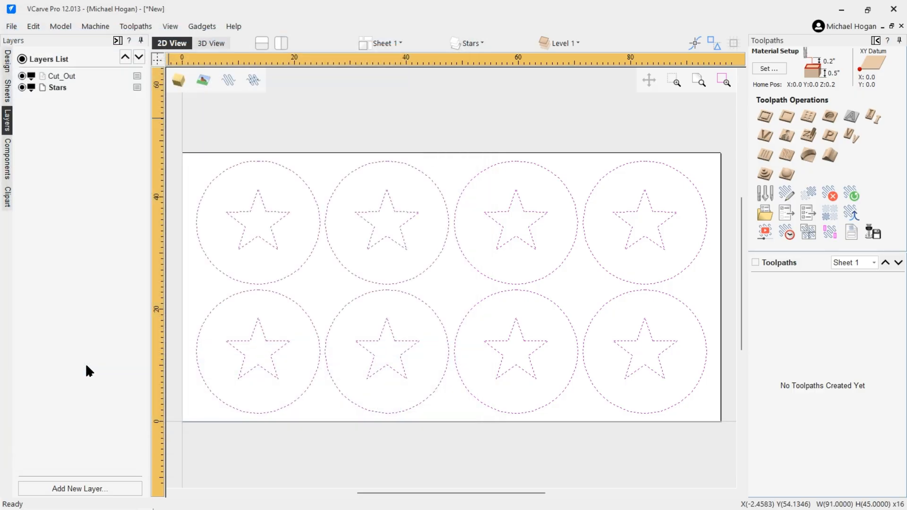
Step: Try Delete Visible on the Cut_Out layer and dismiss the cannot-delete-last-layer warning
left_click(211, 108)
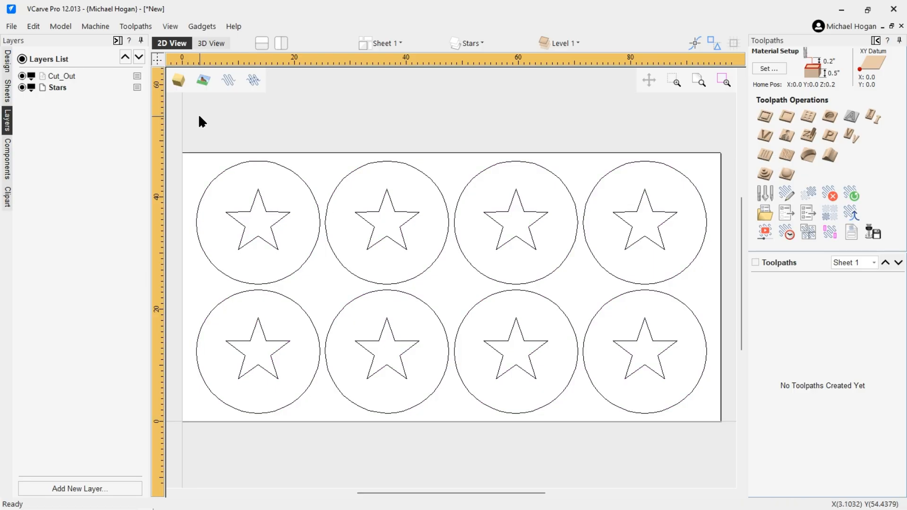
left_click(220, 172)
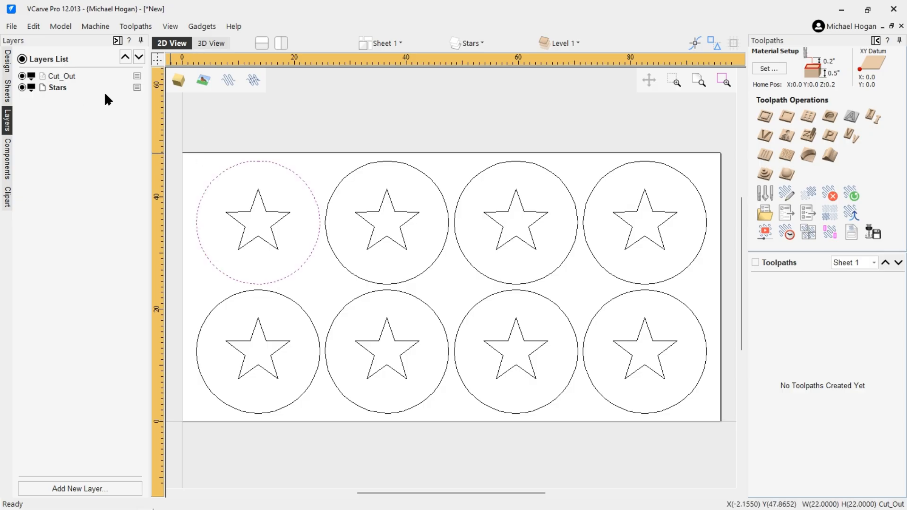
left_click(66, 79)
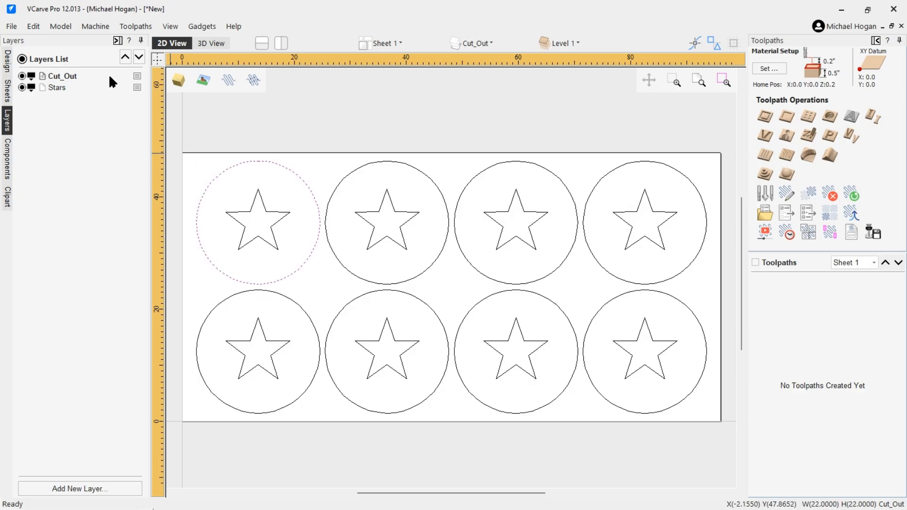
left_click(137, 77)
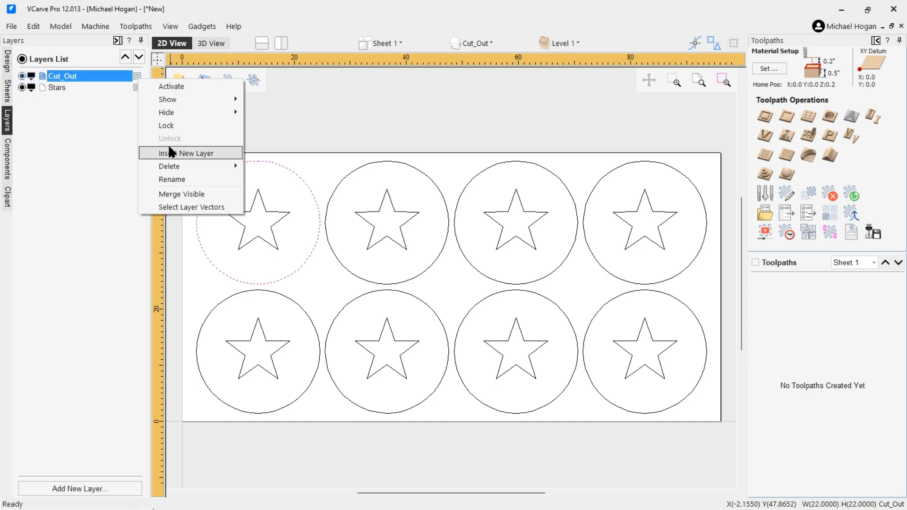
mouse_move(233, 164)
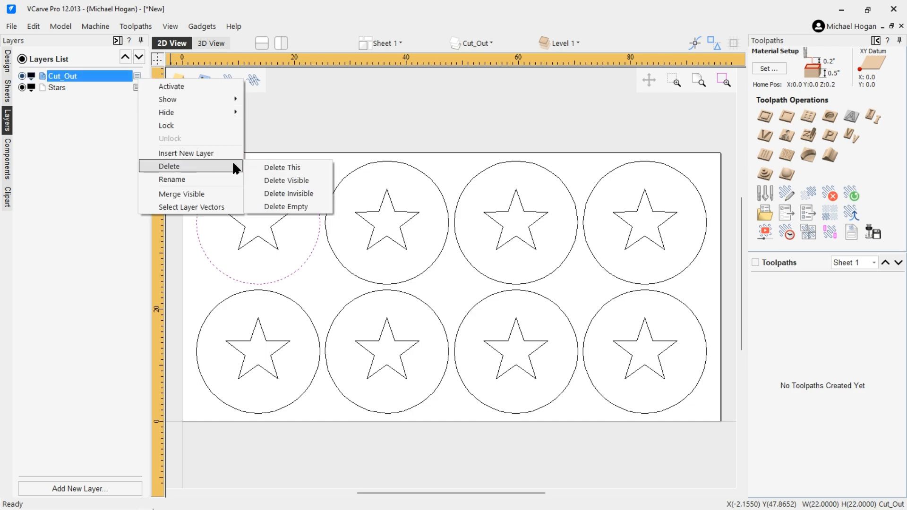
left_click(271, 183)
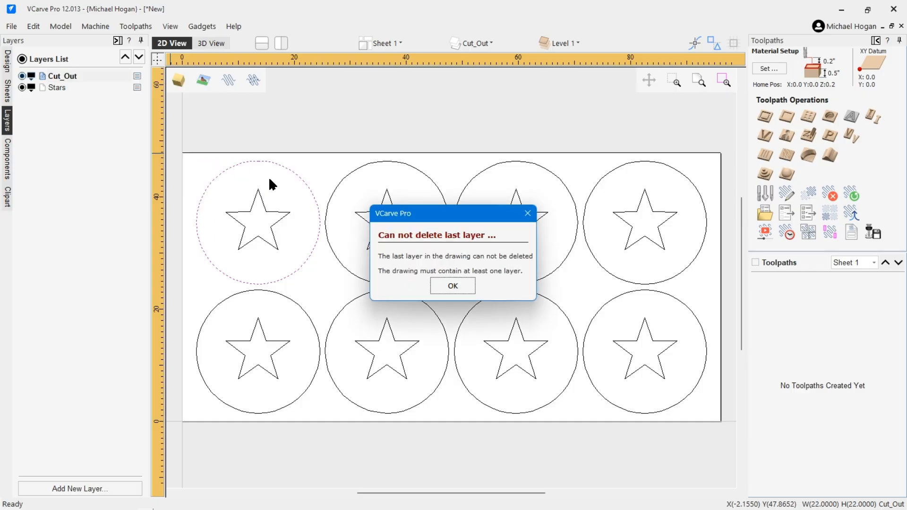
left_click(450, 285)
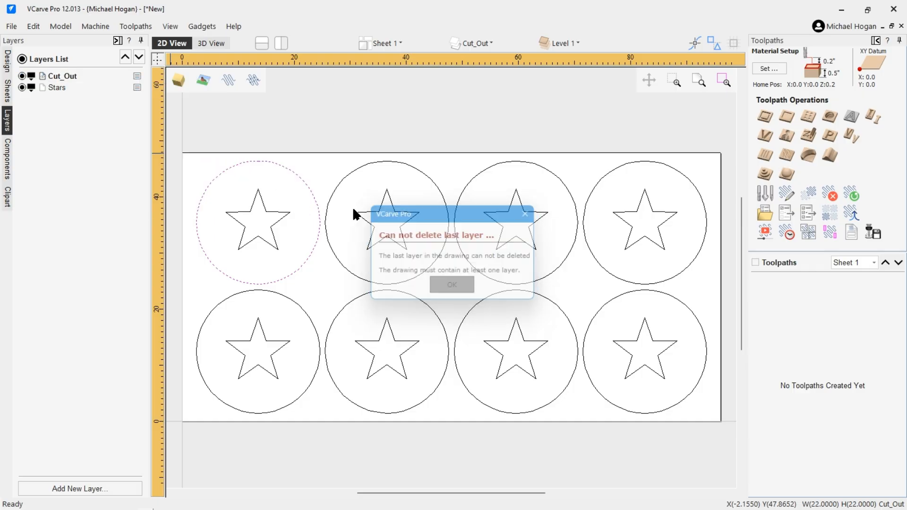
Step: Toggle the Cut_Out layer's visibility off and back on
double_click(68, 77)
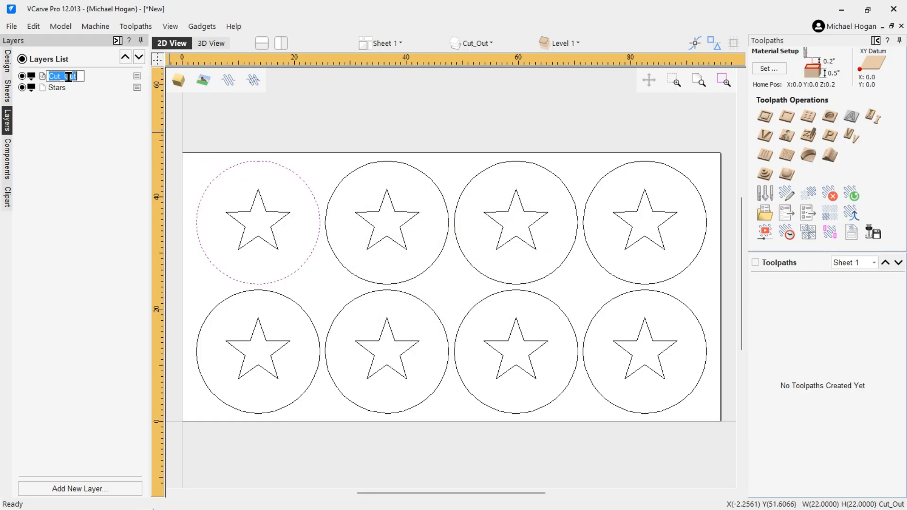
left_click(22, 76)
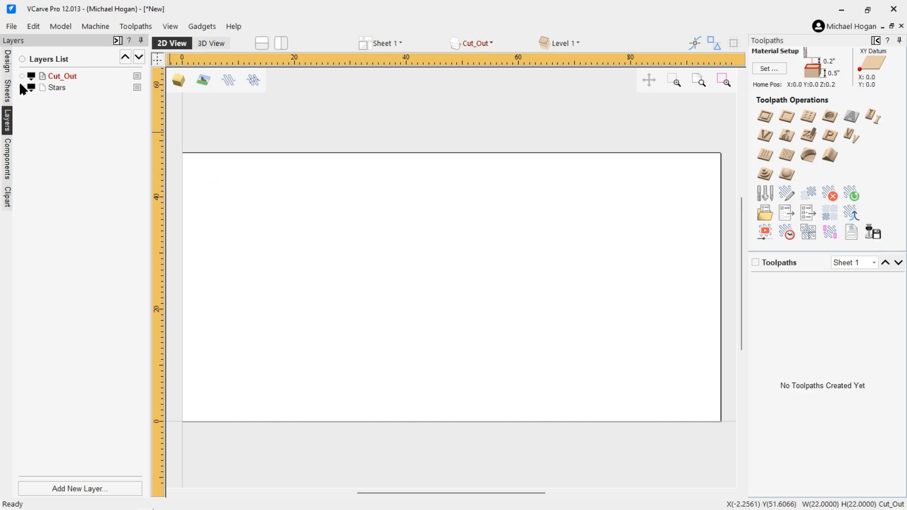
left_click(22, 76)
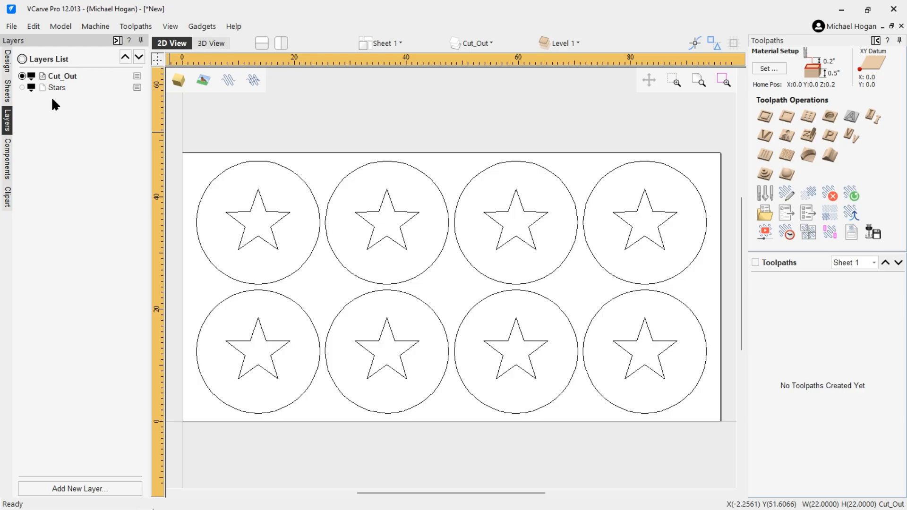
Step: Select all eight stars, four in the top row and four in the bottom row
left_click(245, 211)
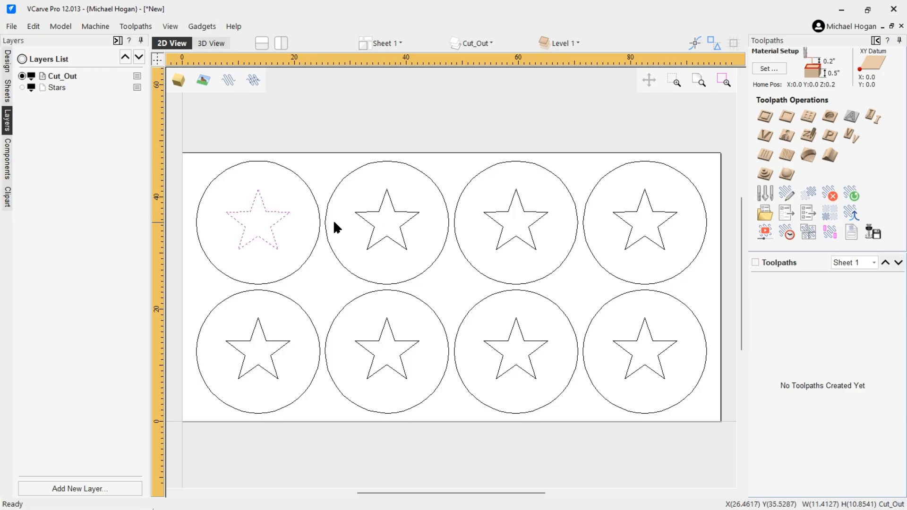
left_click(365, 212, "shift")
left_click(499, 218, "shift")
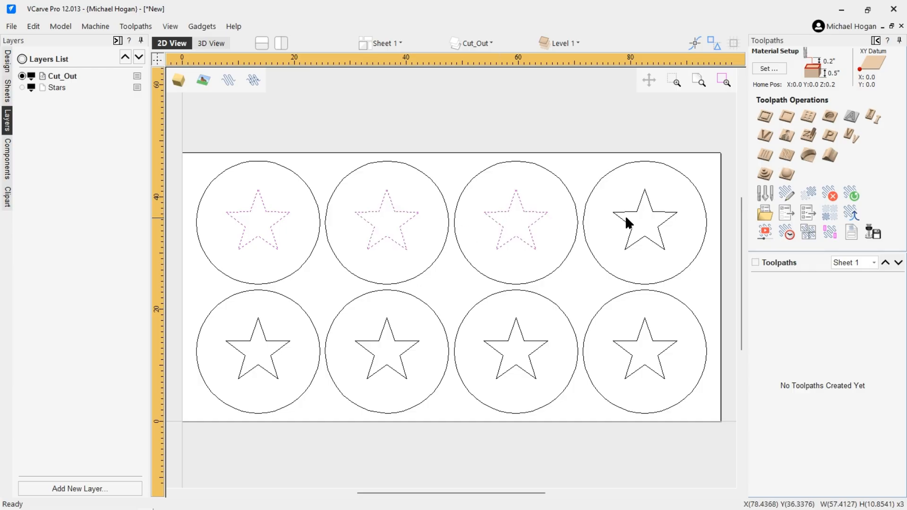
left_click(633, 208, "shift")
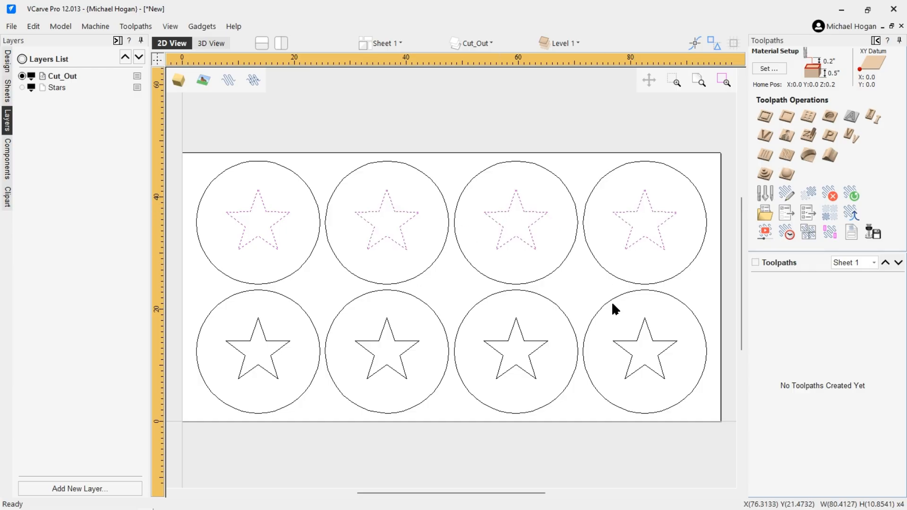
left_click(639, 336, "shift")
left_click(532, 347, "shift")
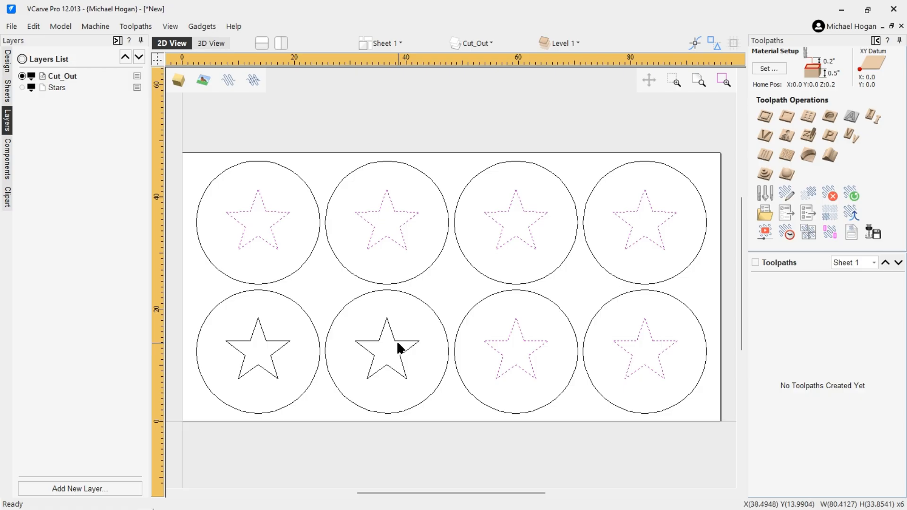
left_click(398, 337, "shift")
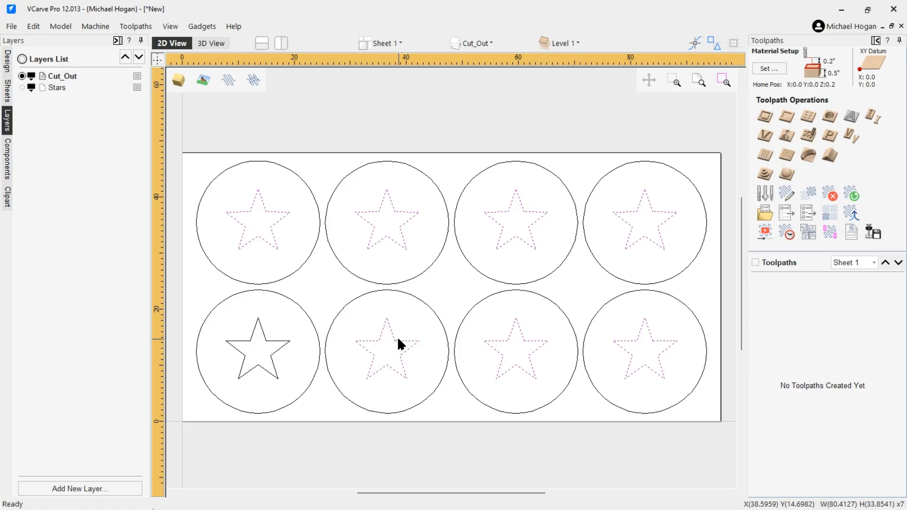
left_click(271, 339, "shift")
Step: Move the selected stars onto the Stars layer
right_click(261, 242)
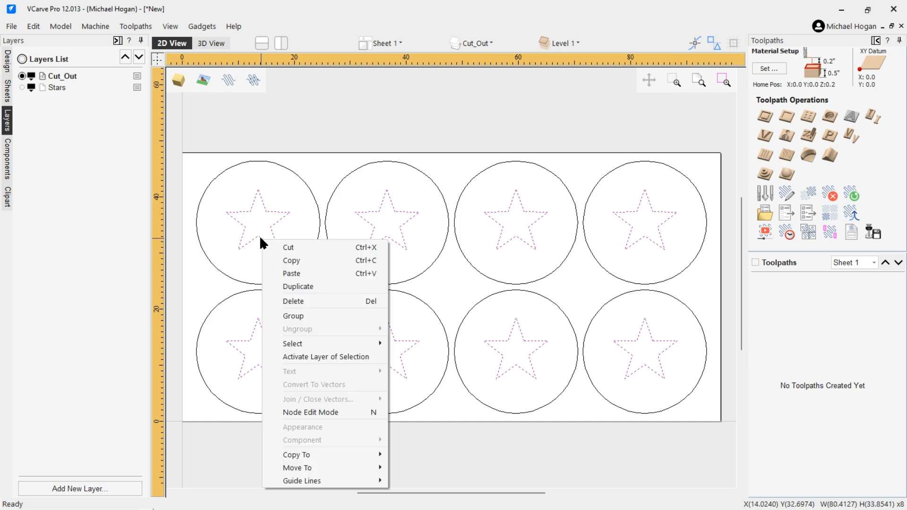
mouse_move(293, 468)
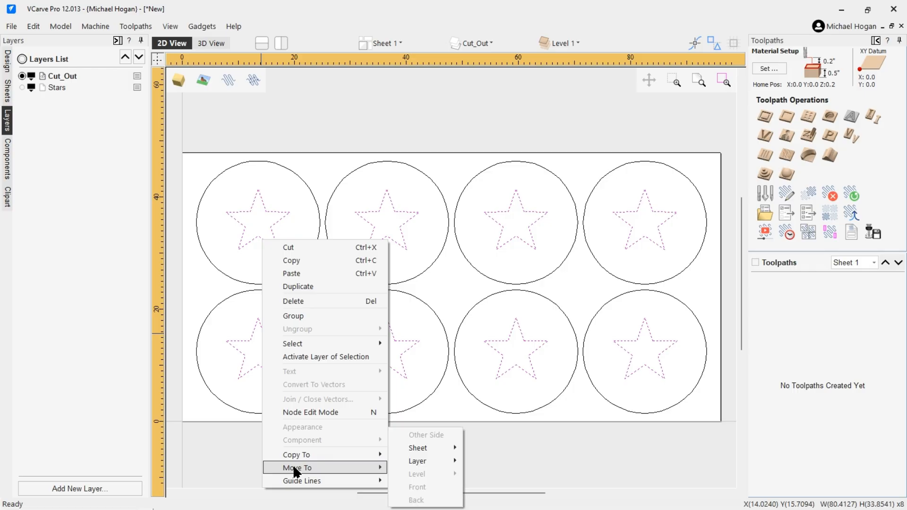
mouse_move(415, 463)
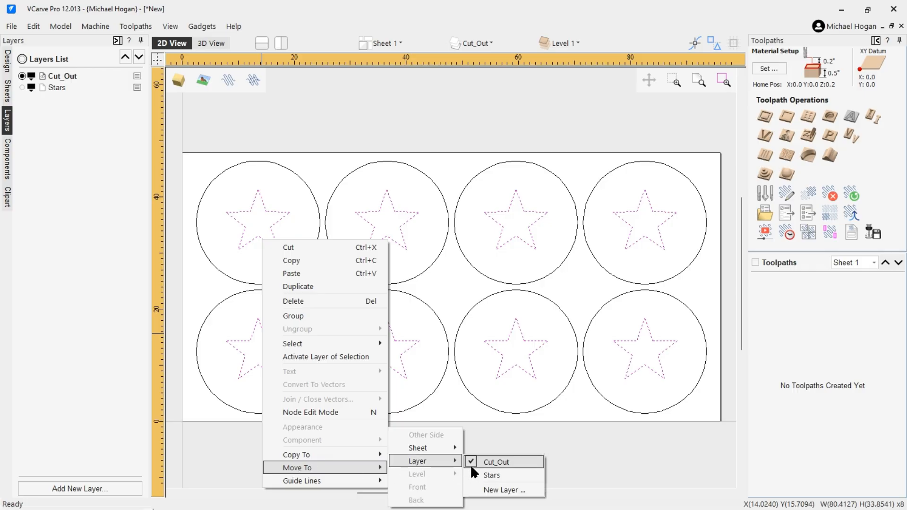
left_click(486, 474)
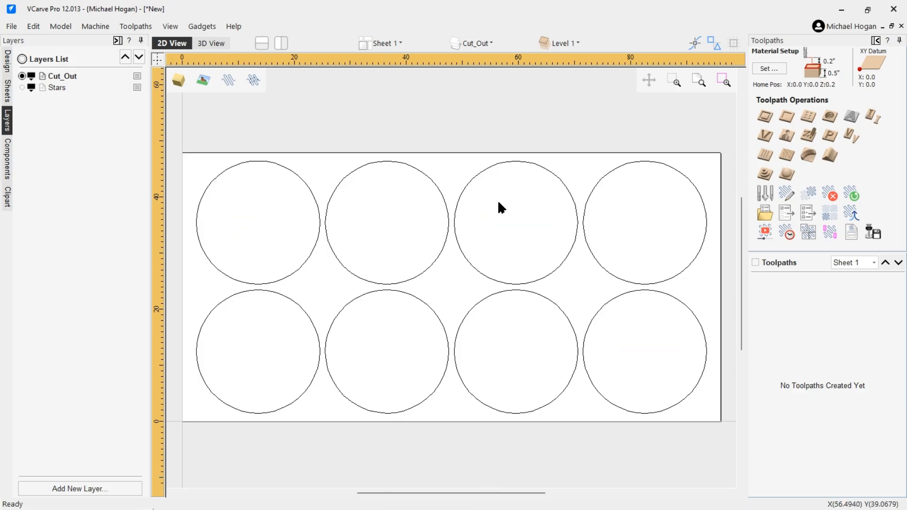
Step: Show the Stars layer and make it active, then switch the active layer back to Cut_Out
left_click(22, 87)
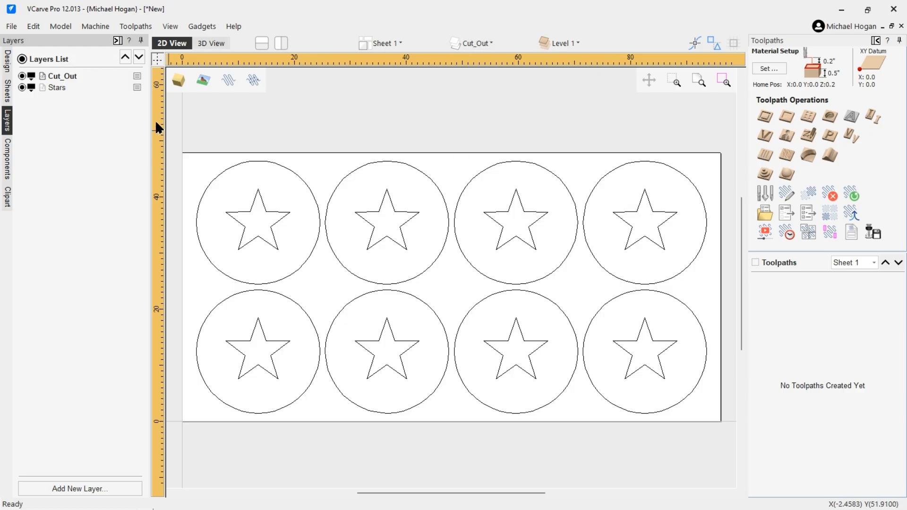
left_click(58, 86)
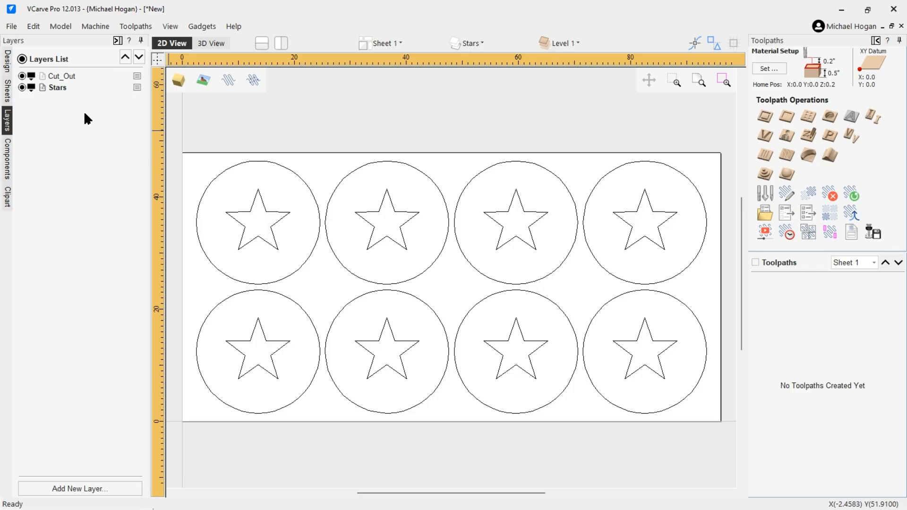
right_click(137, 76)
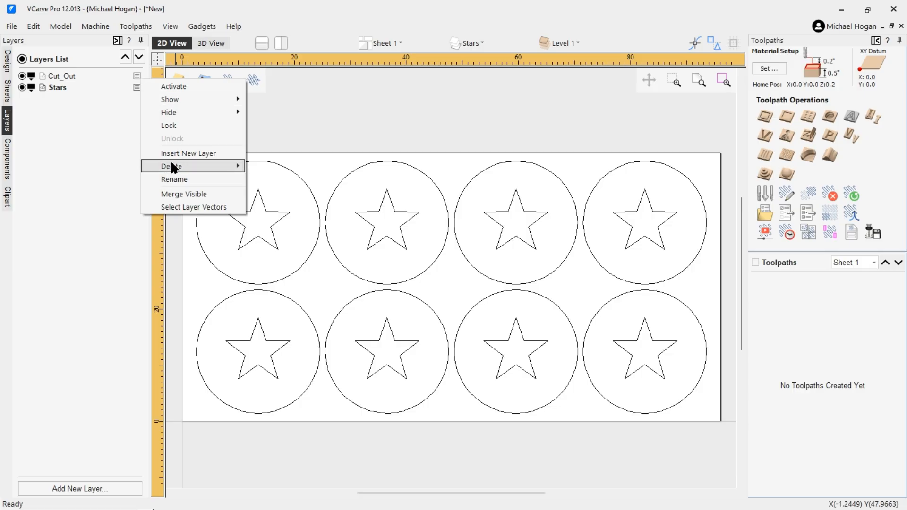
mouse_move(185, 165)
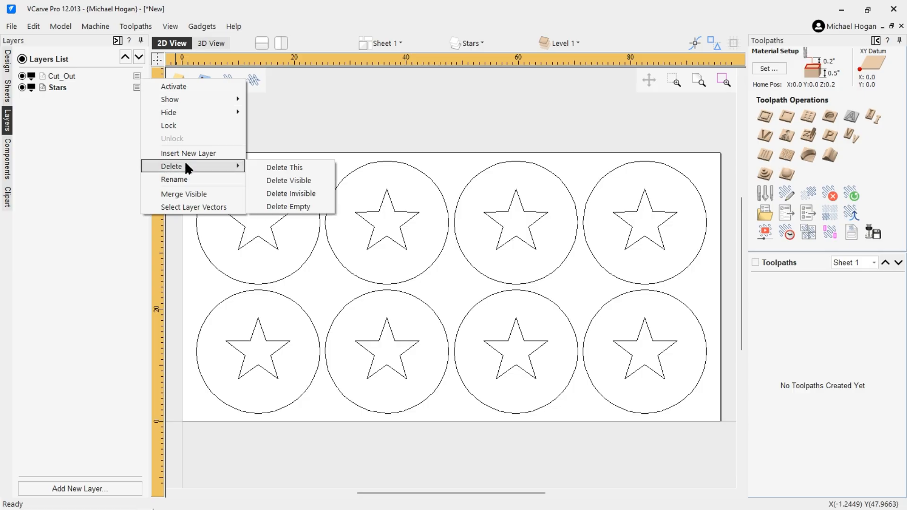
left_click(61, 78)
right_click(132, 74)
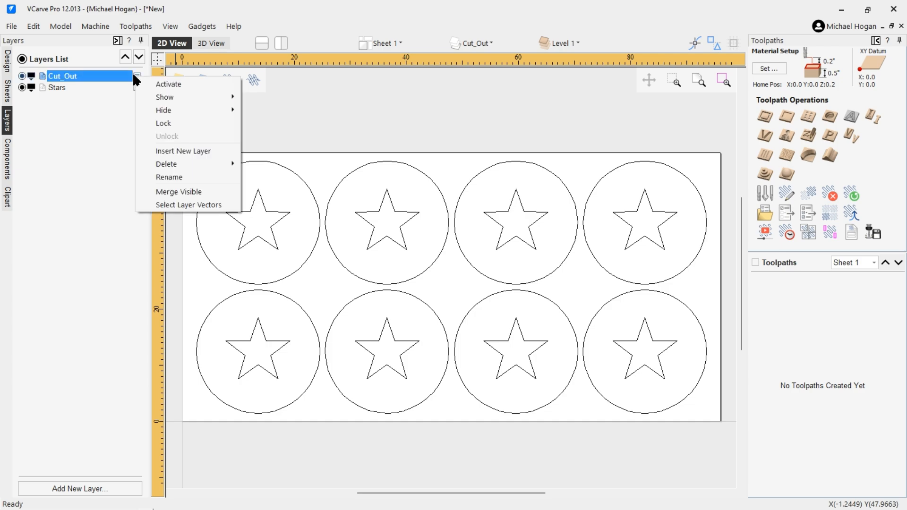
Step: Delete the Cut_Out layer with Delete This, discarding its circles
mouse_move(166, 164)
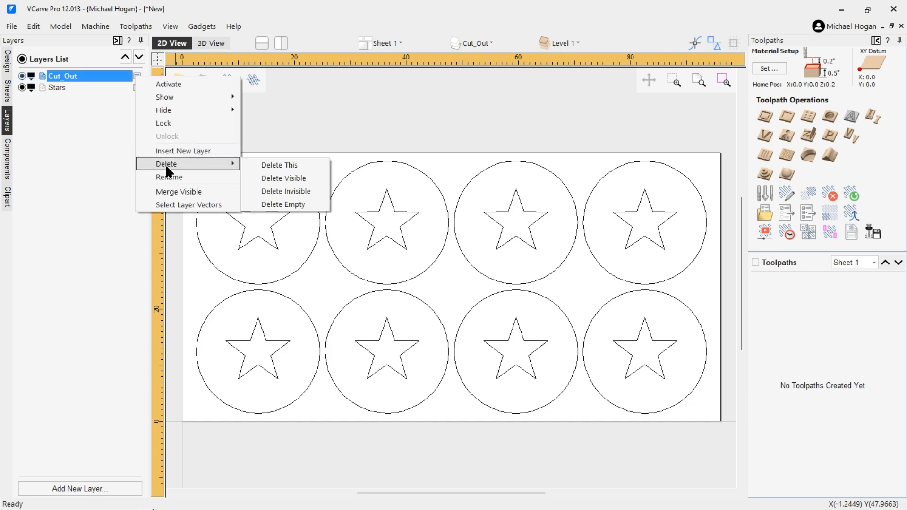
left_click(293, 171)
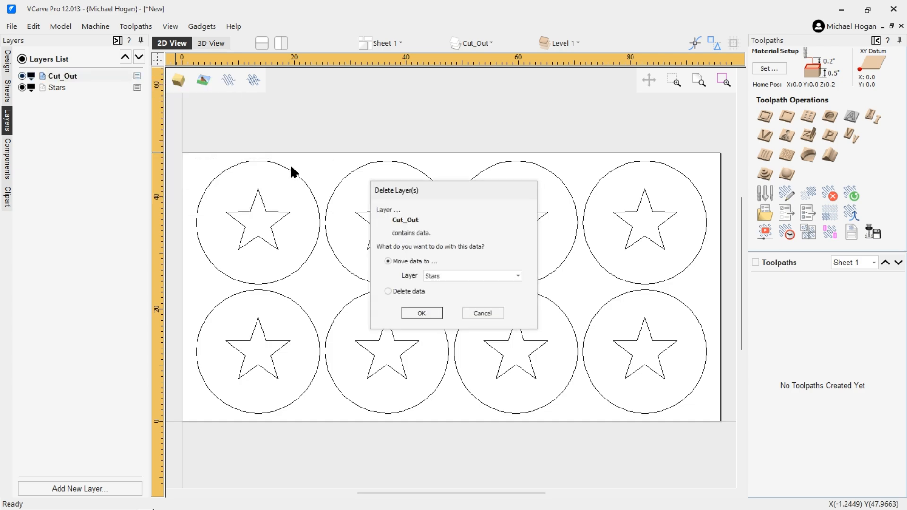
left_click(387, 291)
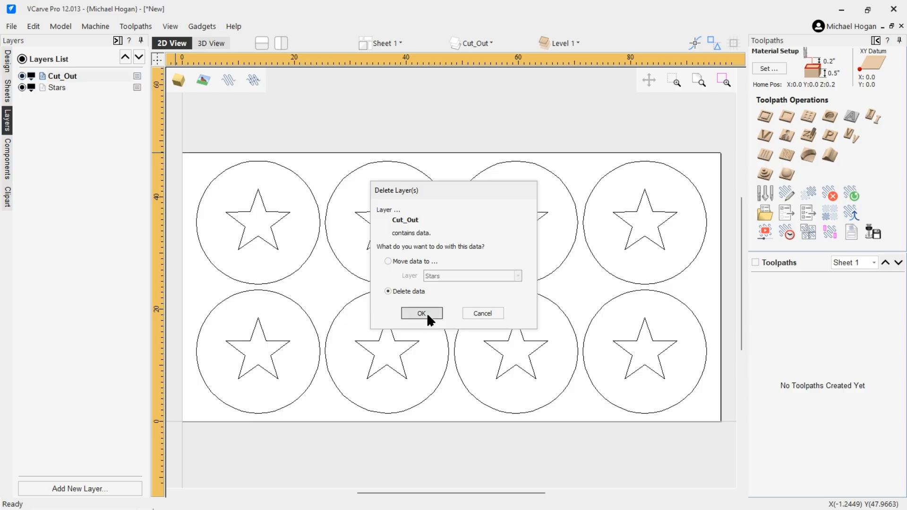
left_click(421, 314)
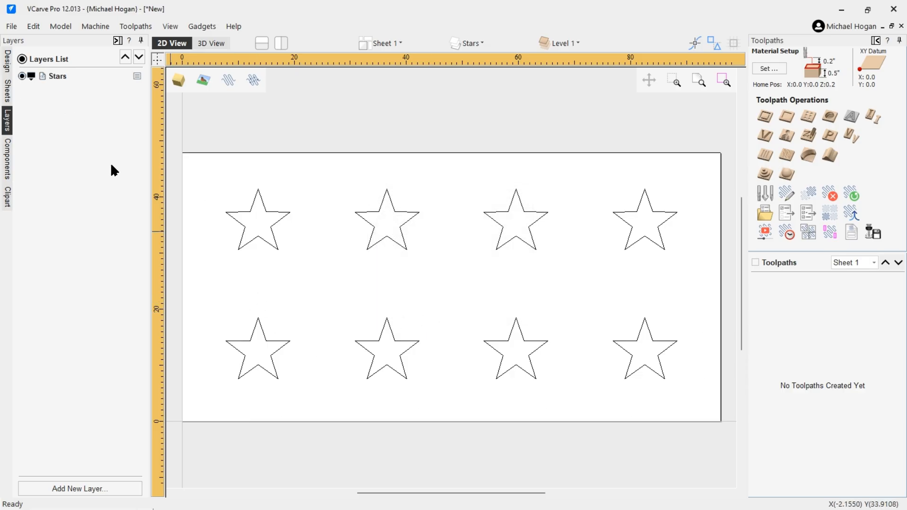
left_click(15, 27)
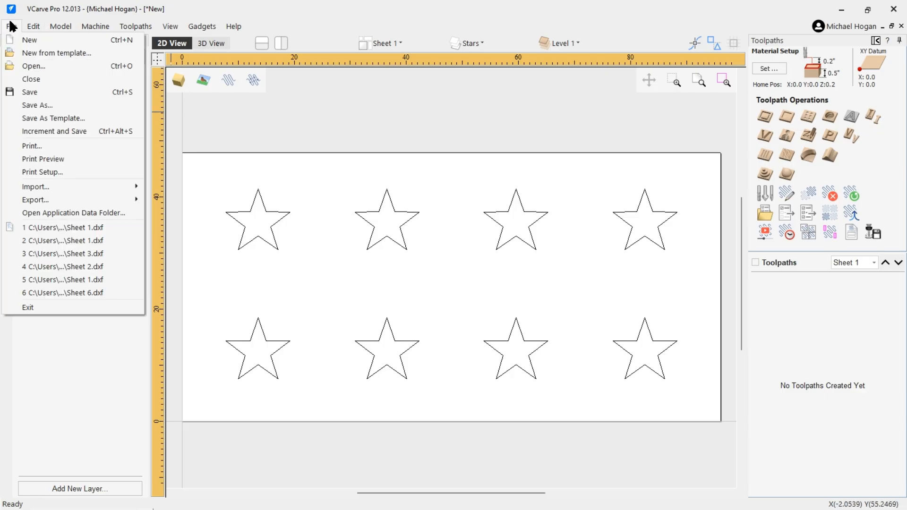
Step: Export the stars as Sheet 3.dxf in Test DXFs, then delete them from the sheet
left_click(11, 27)
left_click(10, 26)
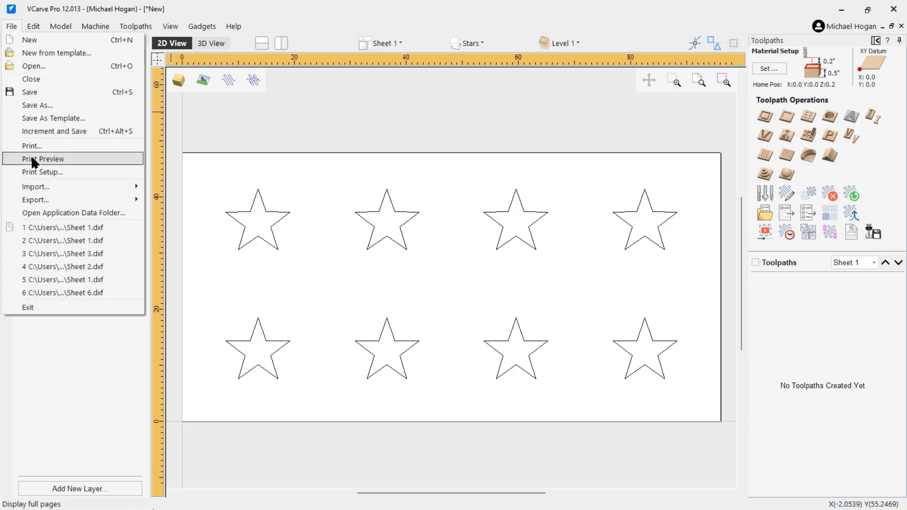
mouse_move(27, 199)
left_click(163, 214)
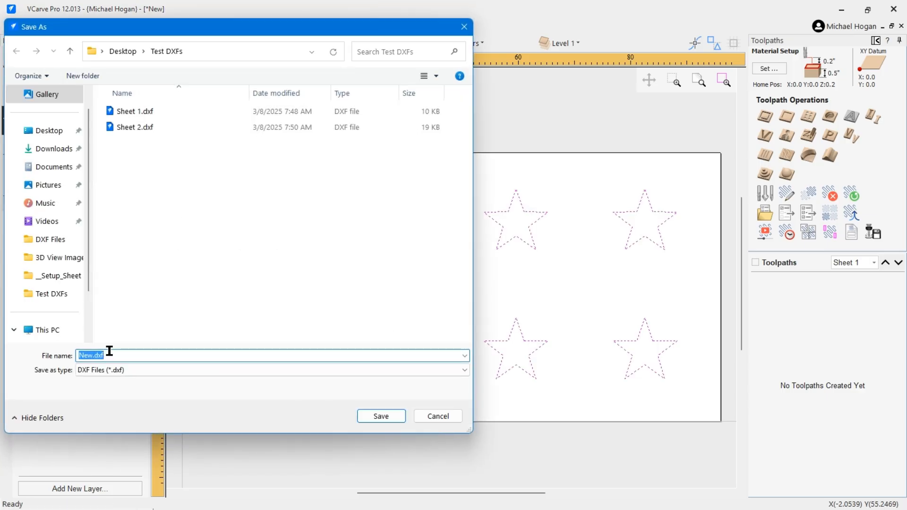
left_click(124, 126)
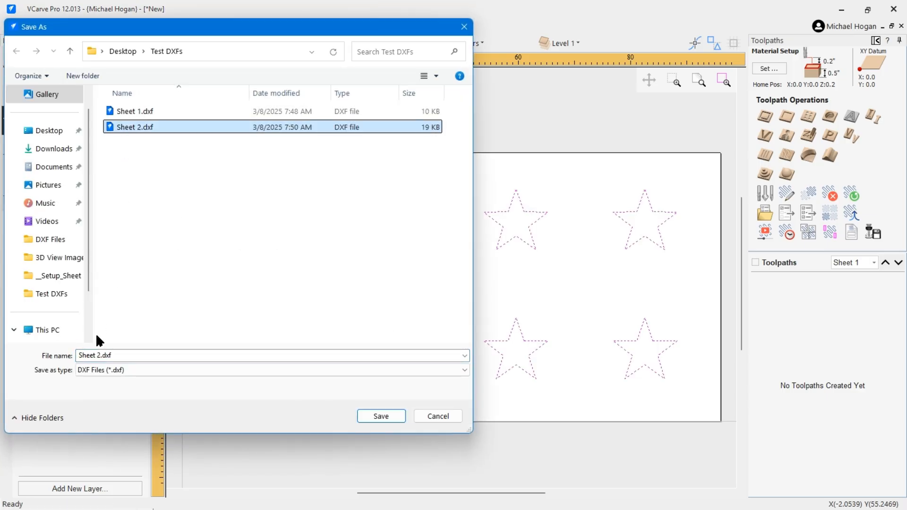
left_click(96, 356)
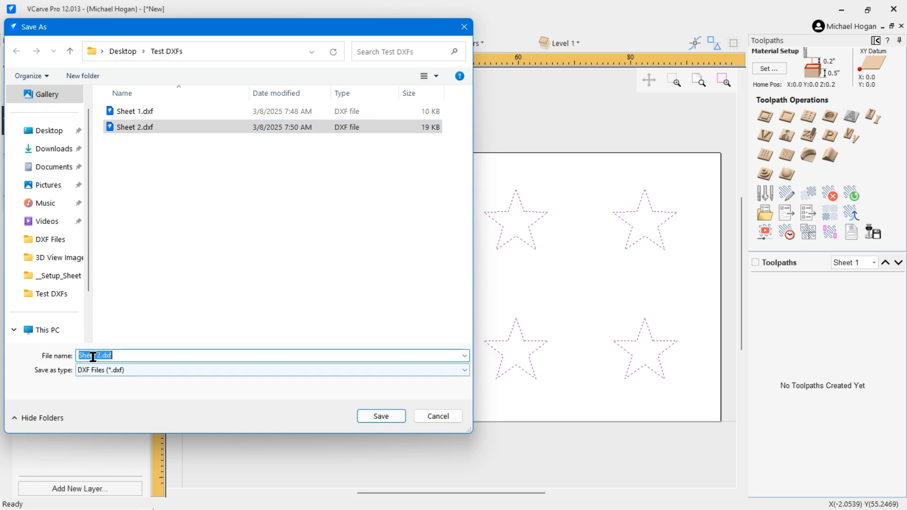
left_click(97, 356)
key("Delete")
type("3")
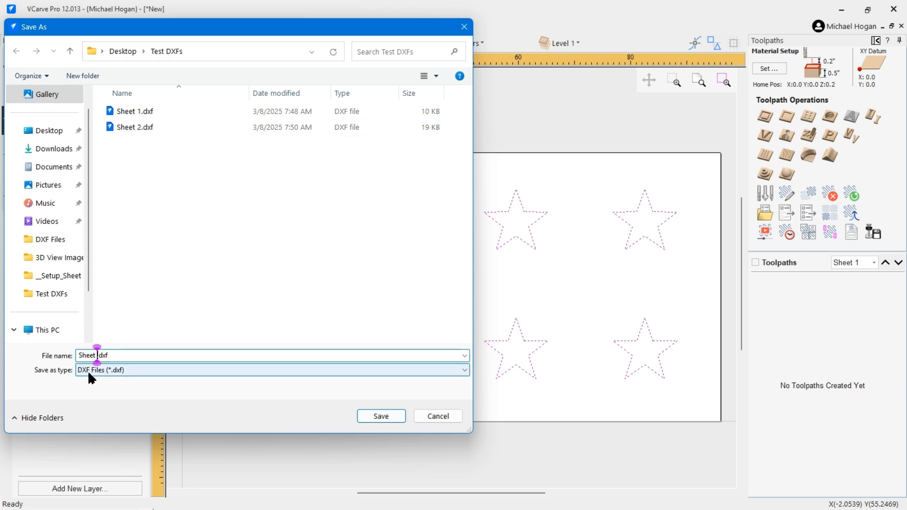
key("Return")
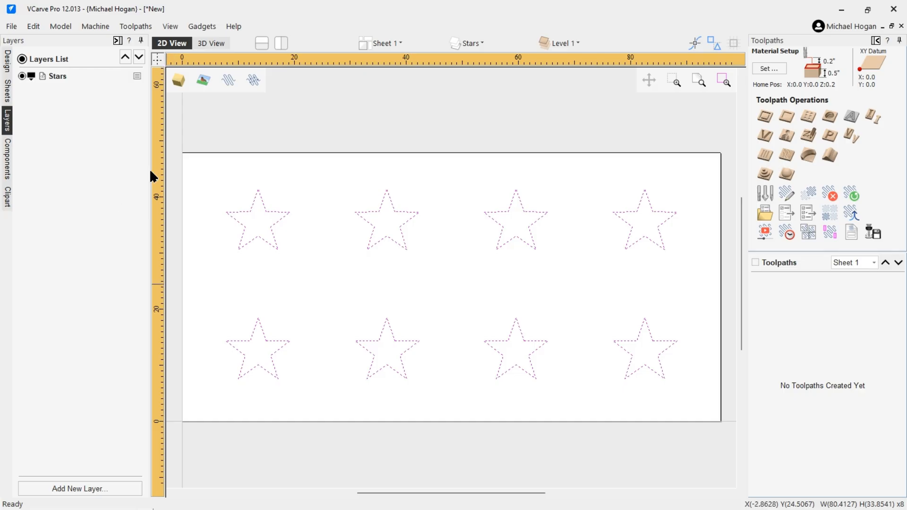
key("Delete")
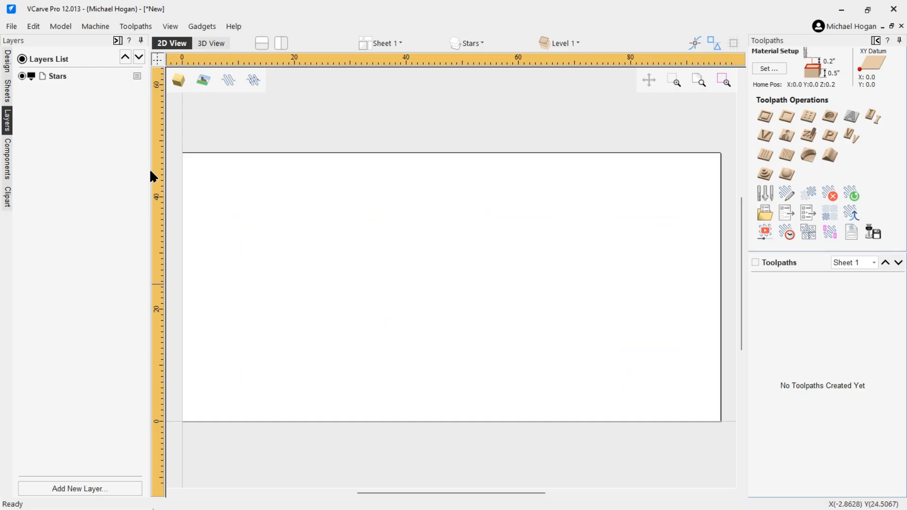
Step: Draw one 11 x 11 inch square near the sheet's lower left
left_click(6, 61)
left_click(68, 126)
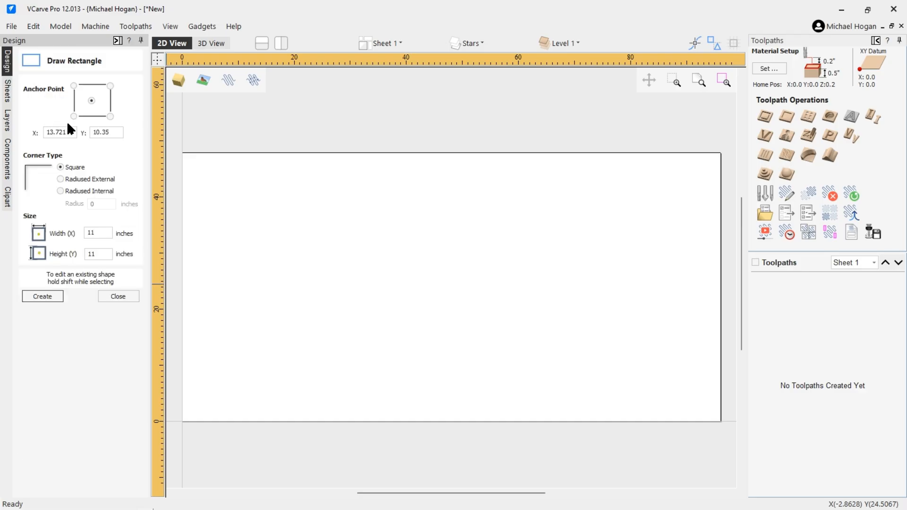
left_click(237, 371)
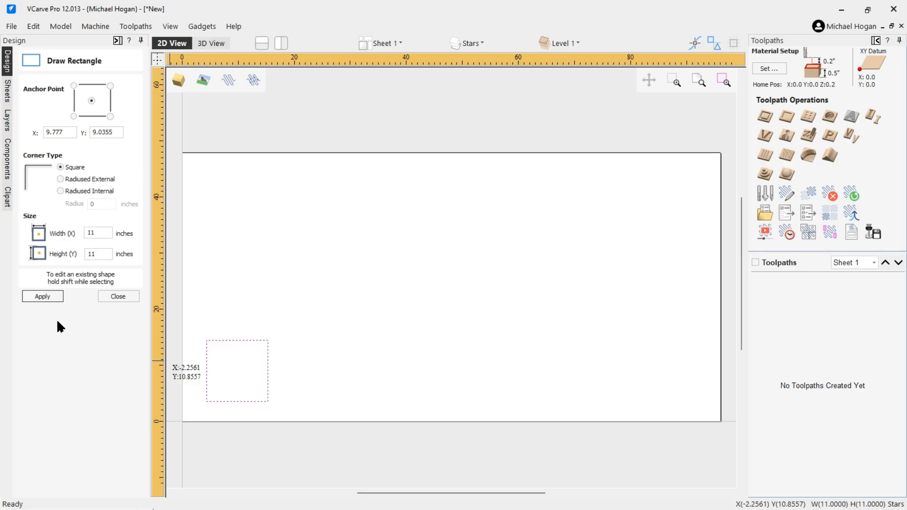
left_click(119, 297)
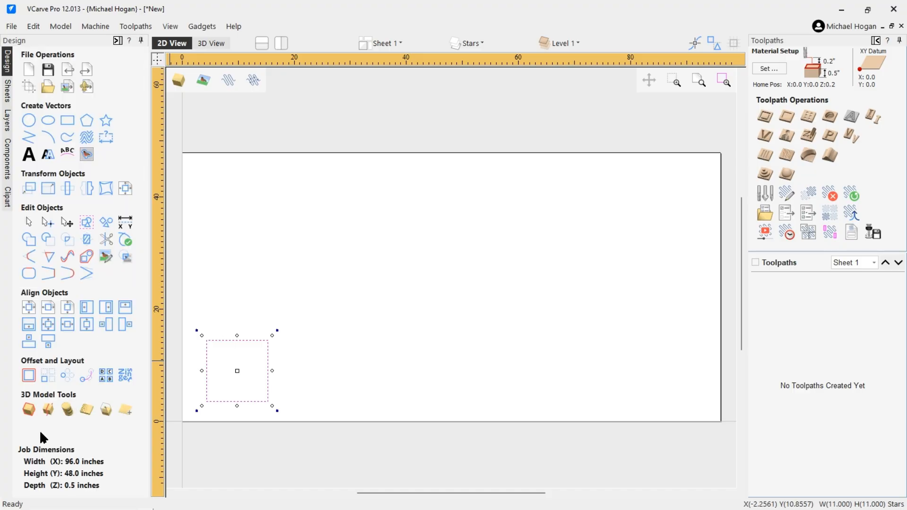
Step: Array-copy the square into 3 rows and 7 columns
left_click(47, 376)
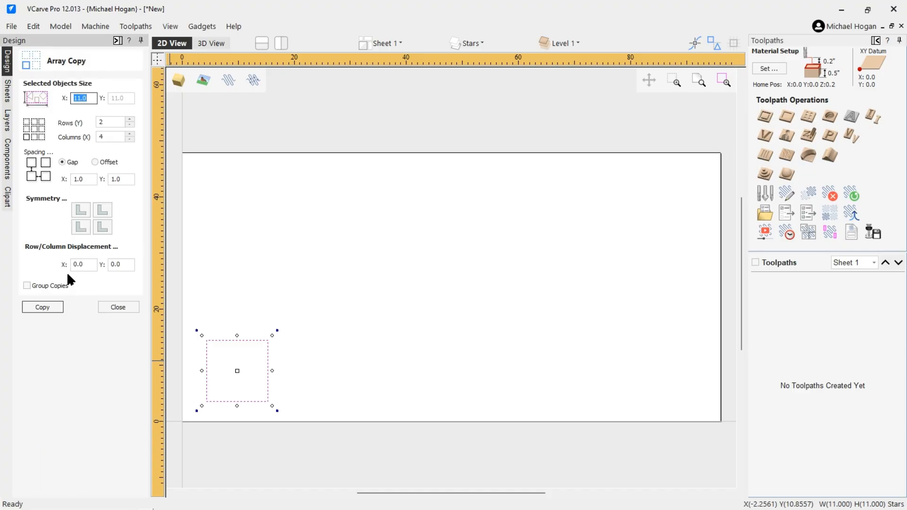
left_click(97, 122)
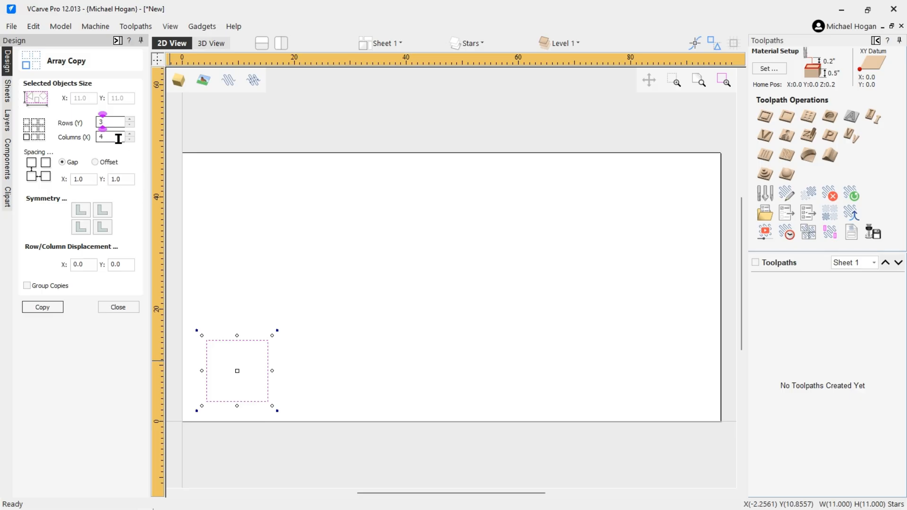
left_click_drag(109, 137, 94, 138)
type("7")
left_click(42, 308)
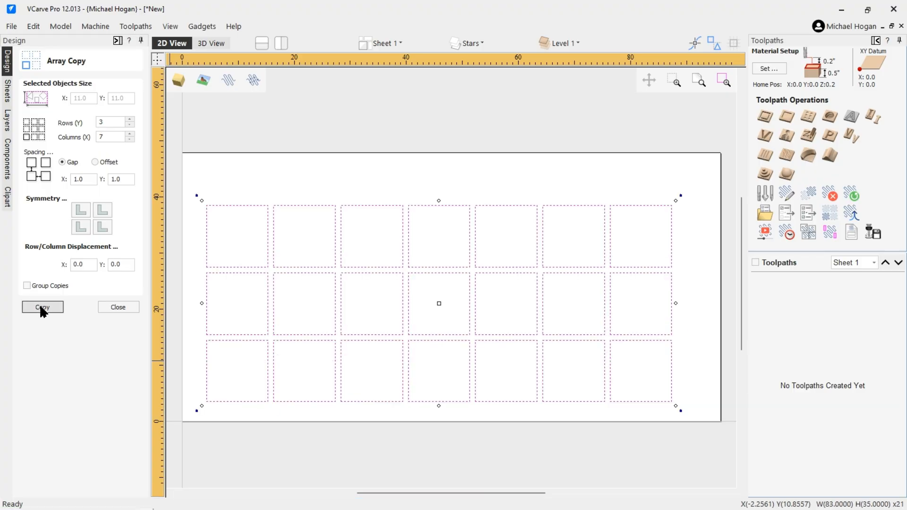
left_click(200, 168)
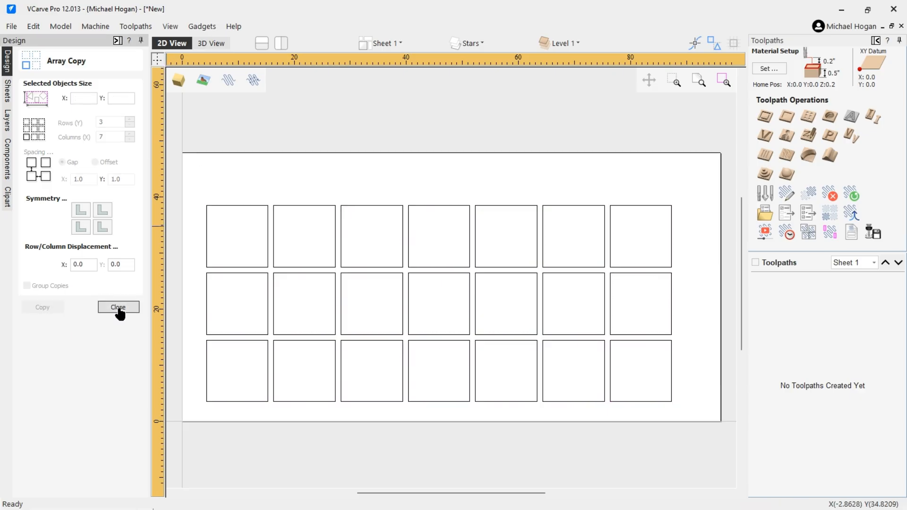
left_click(118, 307)
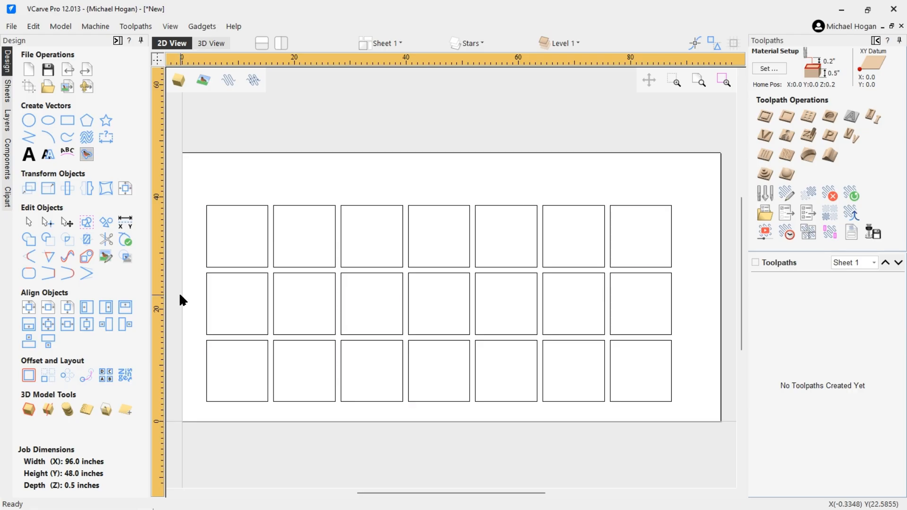
Step: Centre all 21 squares on the material and export them as Sheet 4.dxf in Test DXFs
key("ctrl+a")
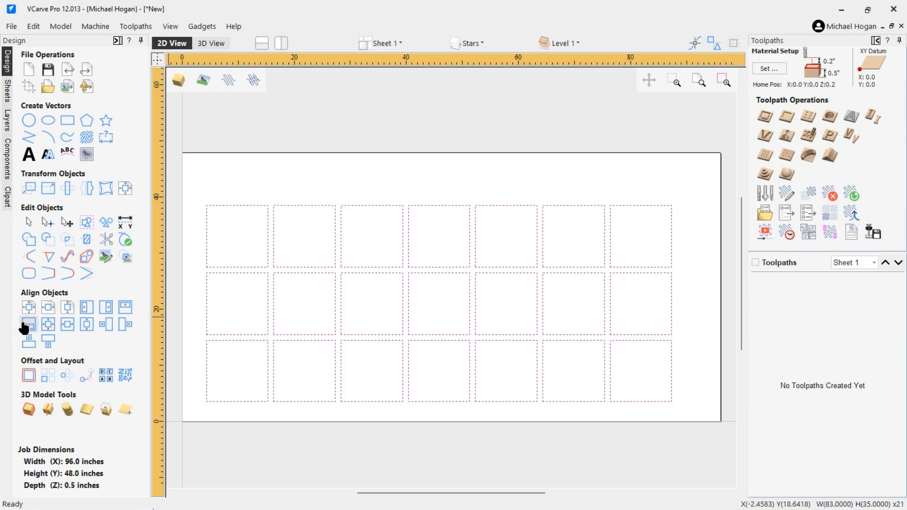
left_click(29, 307)
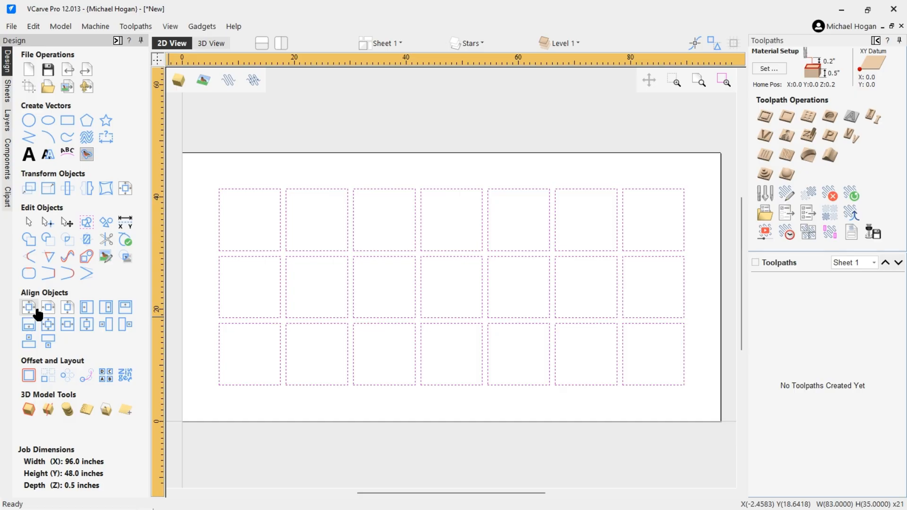
left_click(18, 26)
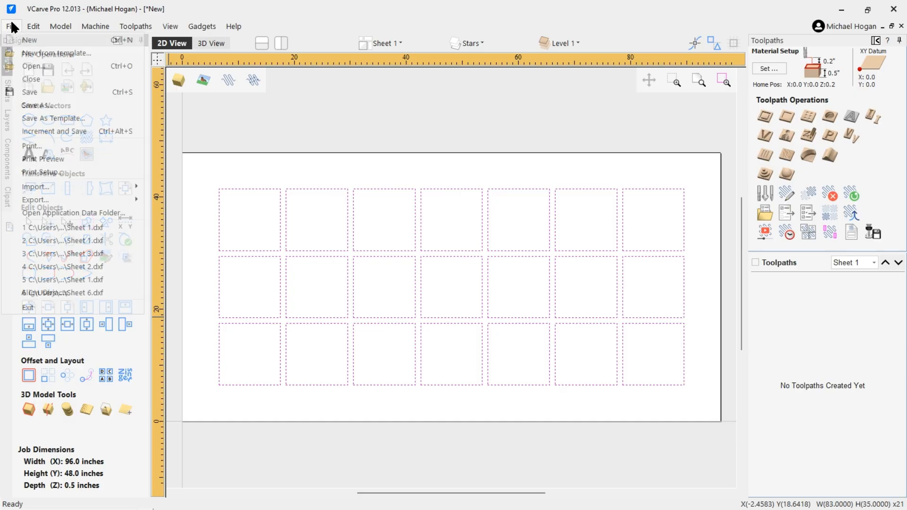
mouse_move(35, 199)
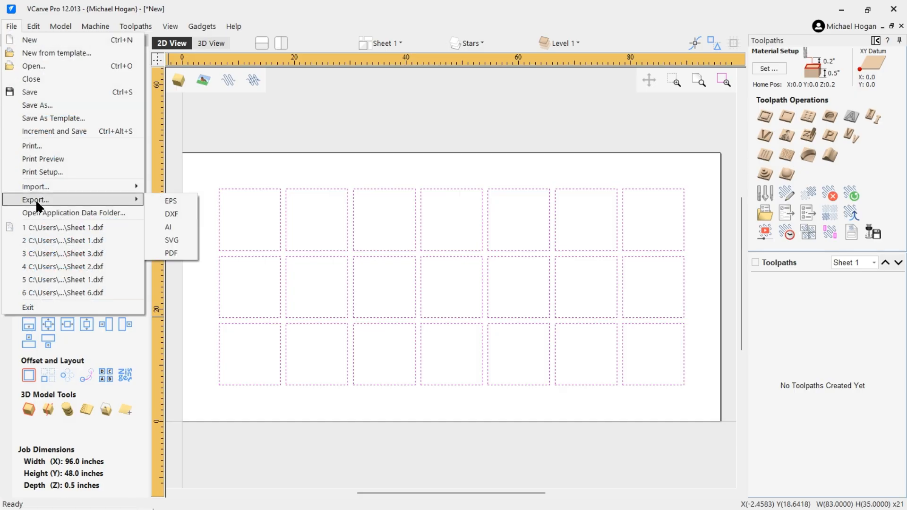
left_click(166, 214)
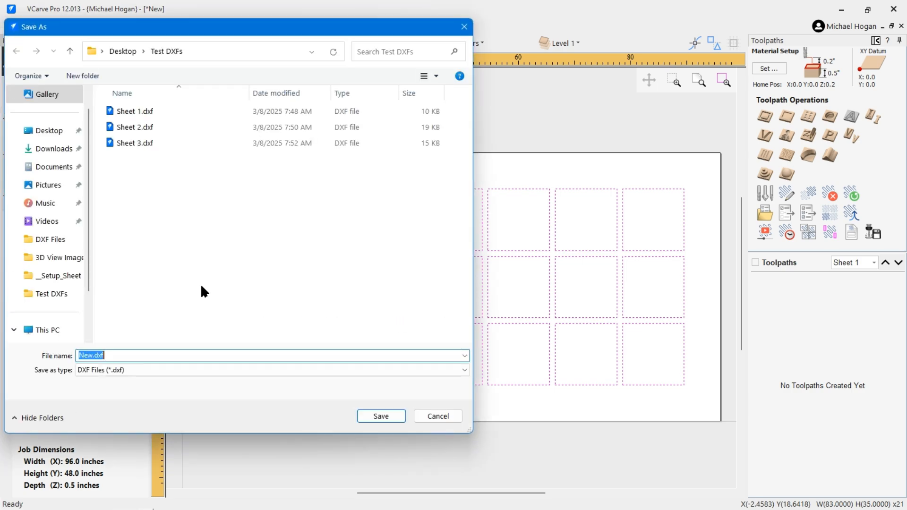
left_click(134, 145)
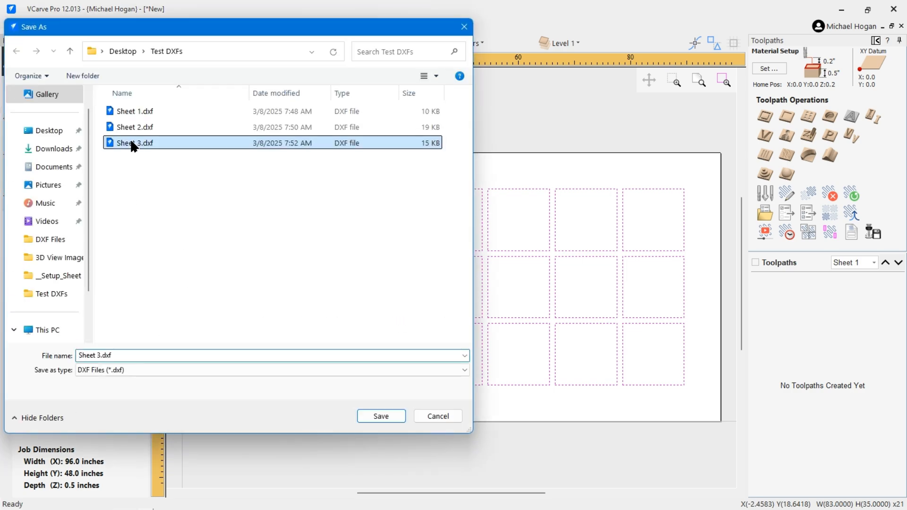
left_click(95, 355)
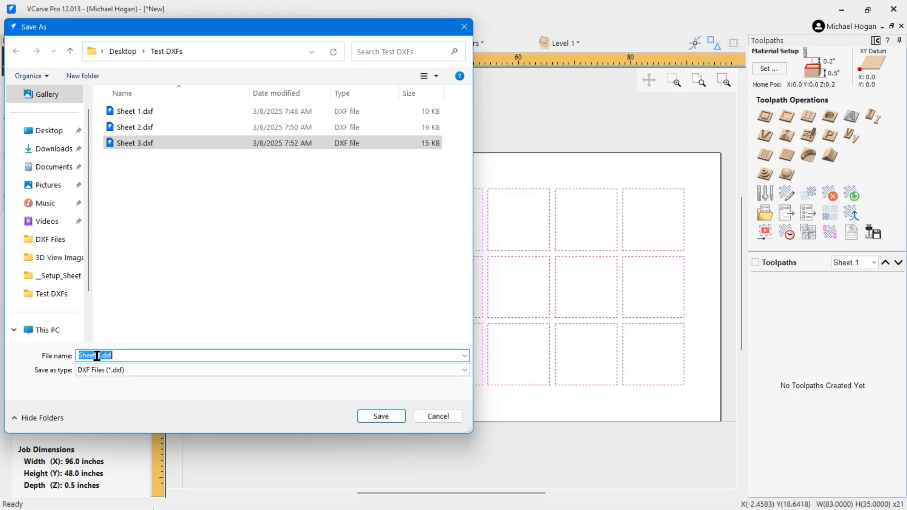
left_click(96, 355)
key("Delete")
type("4")
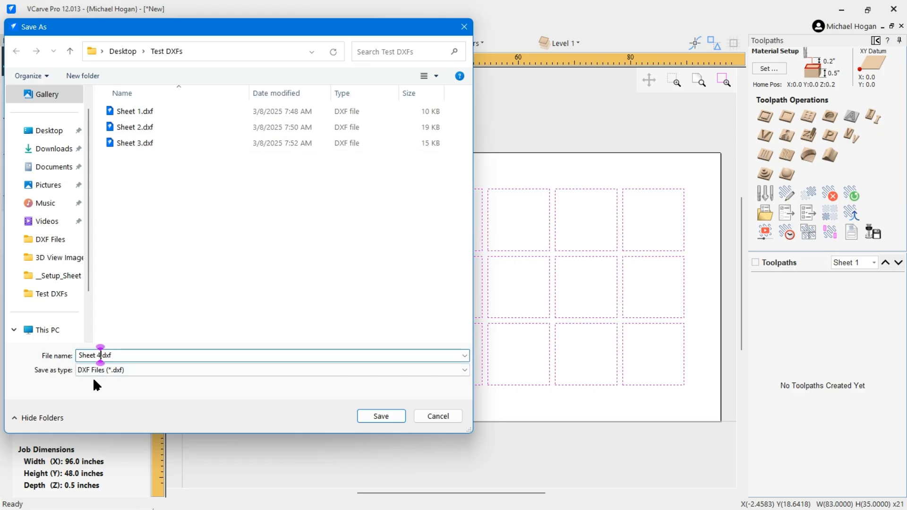
key("Return")
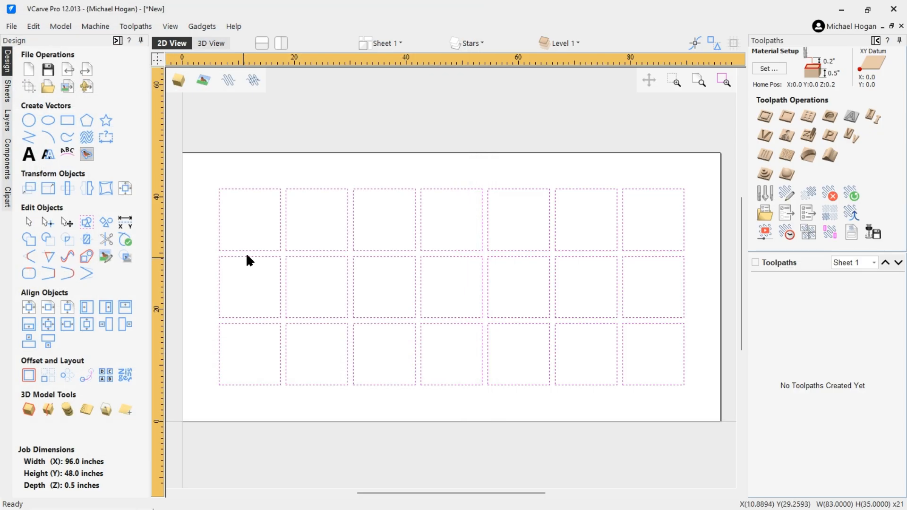
Step: Close the job without saving its changes
left_click(392, 105)
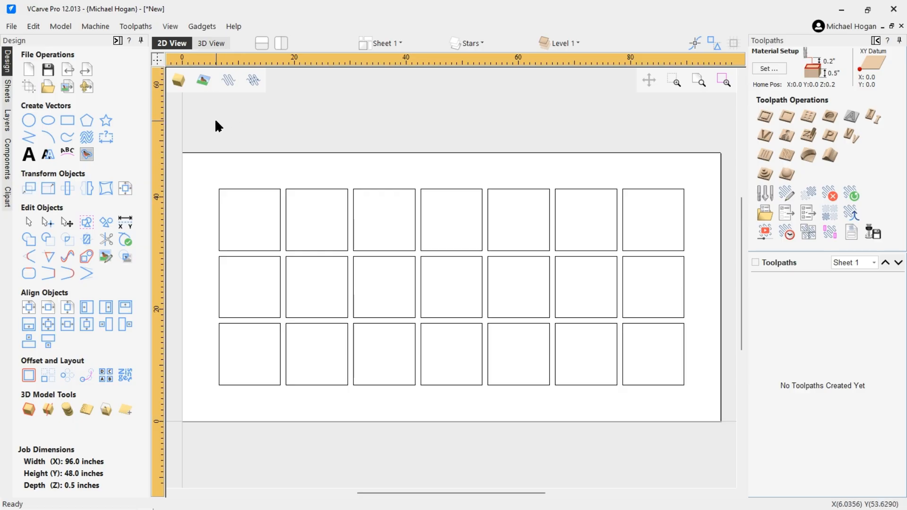
left_click(12, 25)
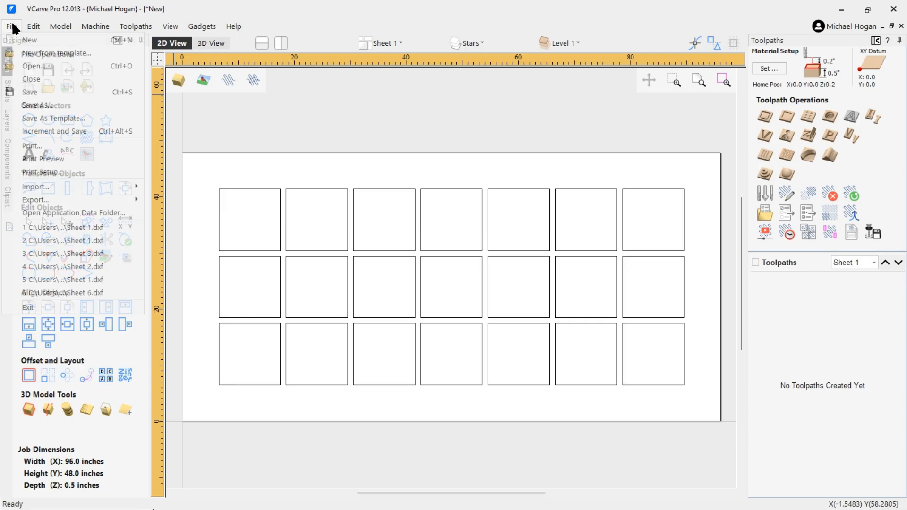
left_click(28, 79)
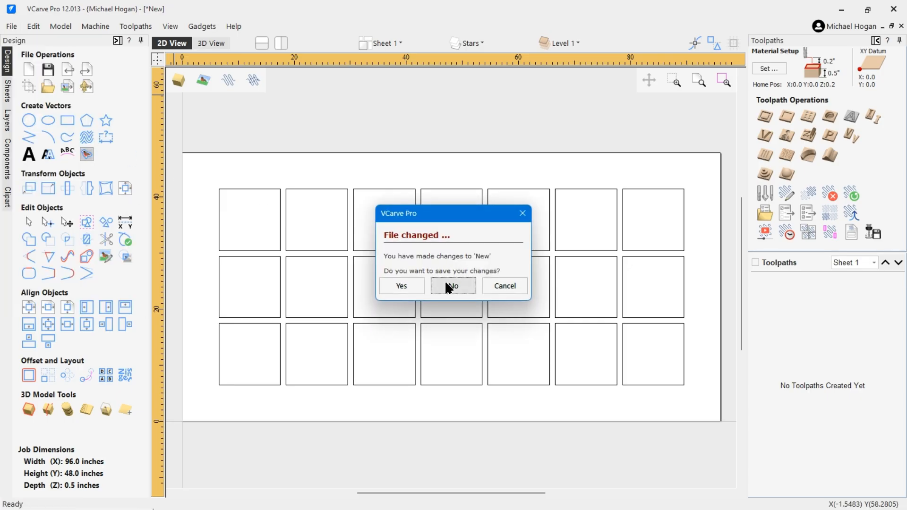
left_click(449, 285)
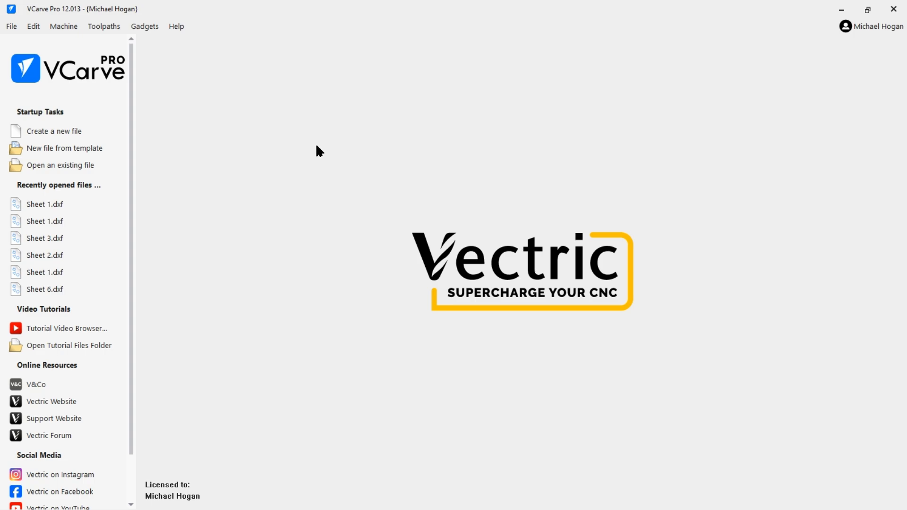
left_click(146, 26)
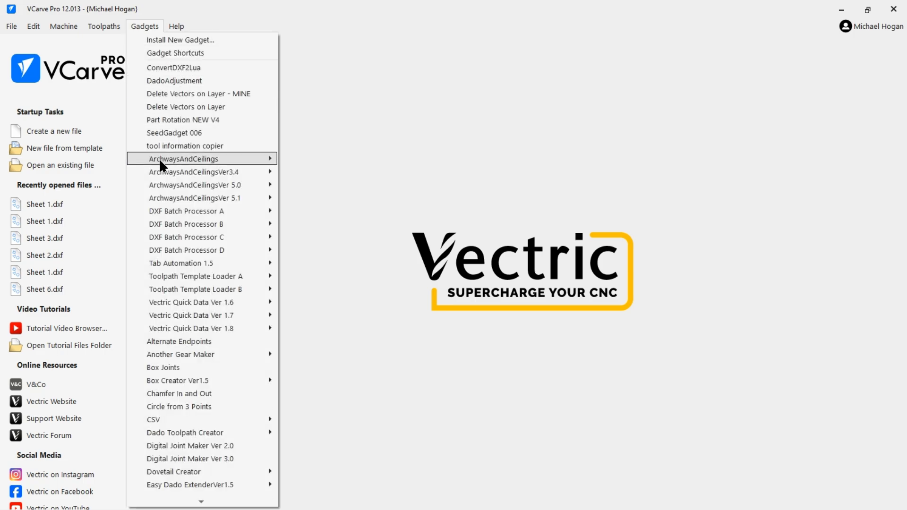
Step: Launch the DXF Batch Processor from the Gadgets list
mouse_move(205, 247)
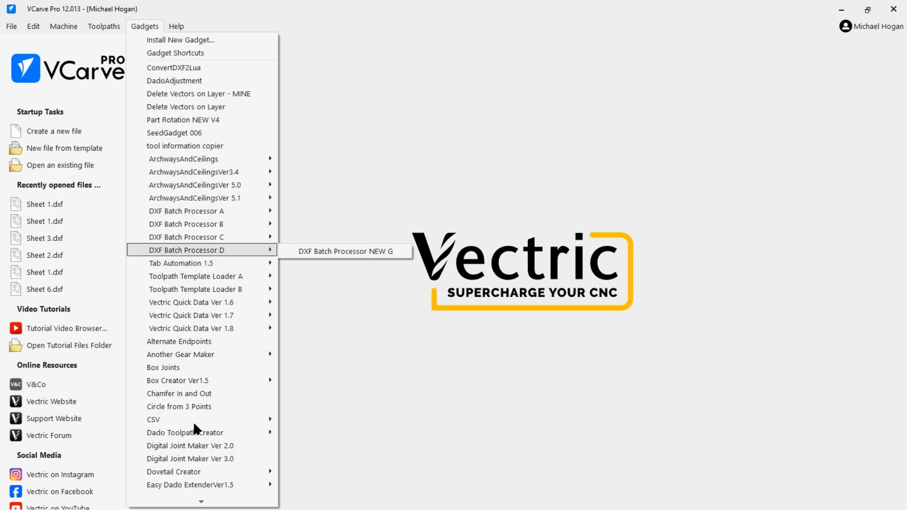
mouse_move(201, 503)
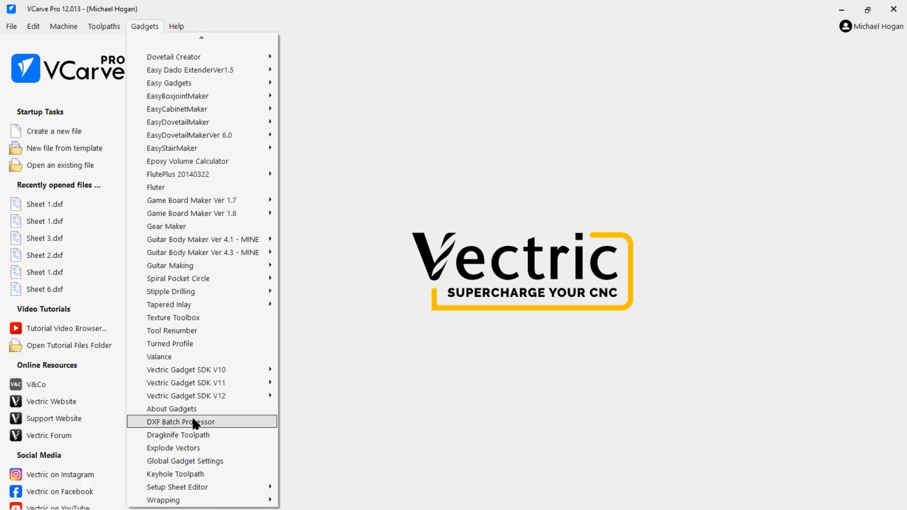
left_click(193, 419)
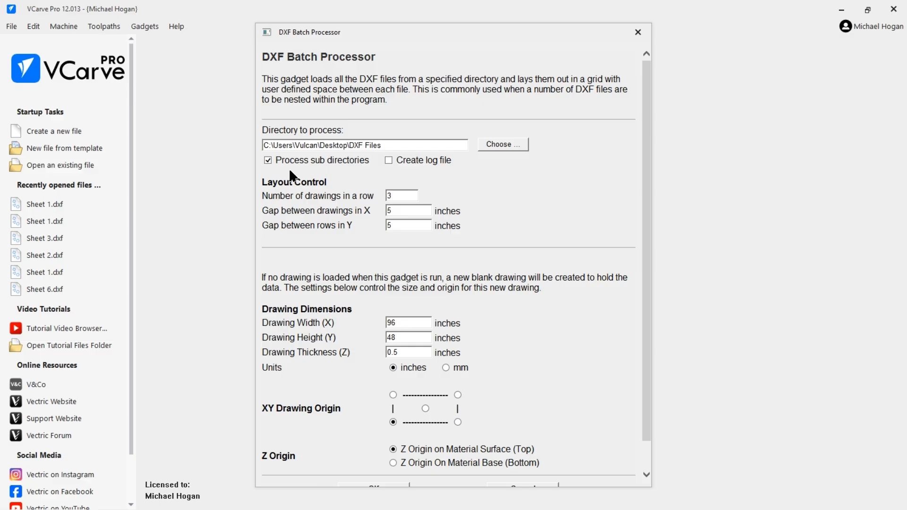
Step: Point the batch processor at Desktop\Test DXFs, turn off sub directories, and run it
left_click(501, 142)
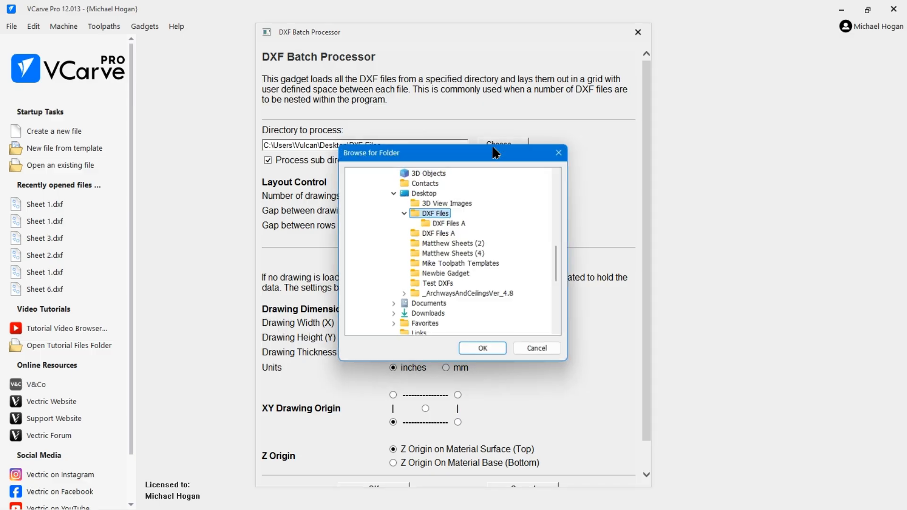
left_click(404, 212)
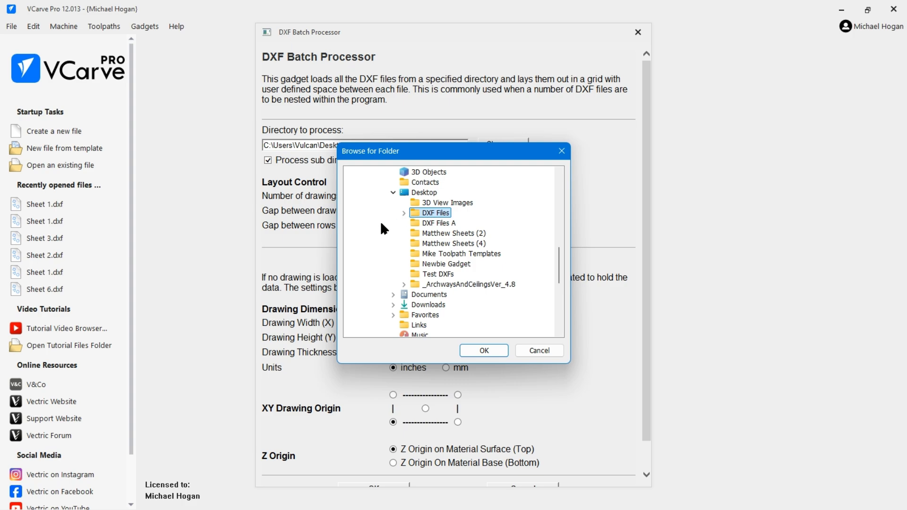
left_click(437, 273)
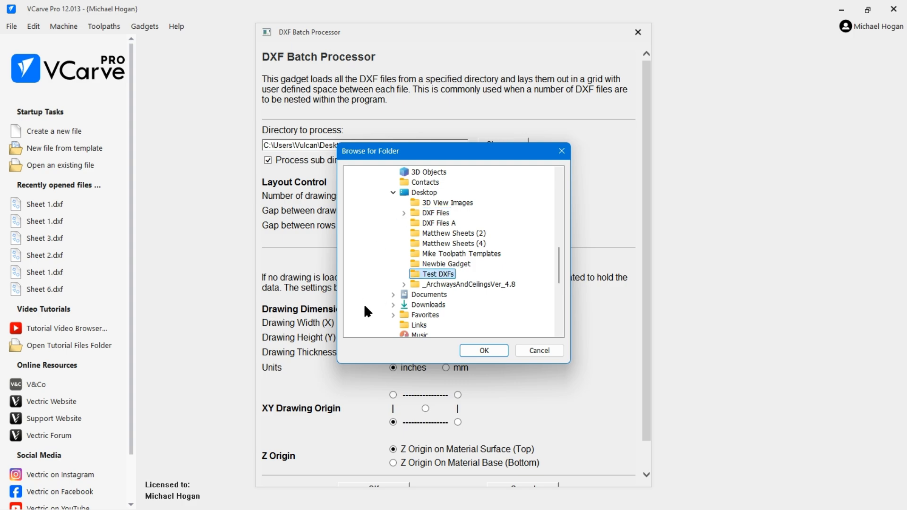
left_click(483, 349)
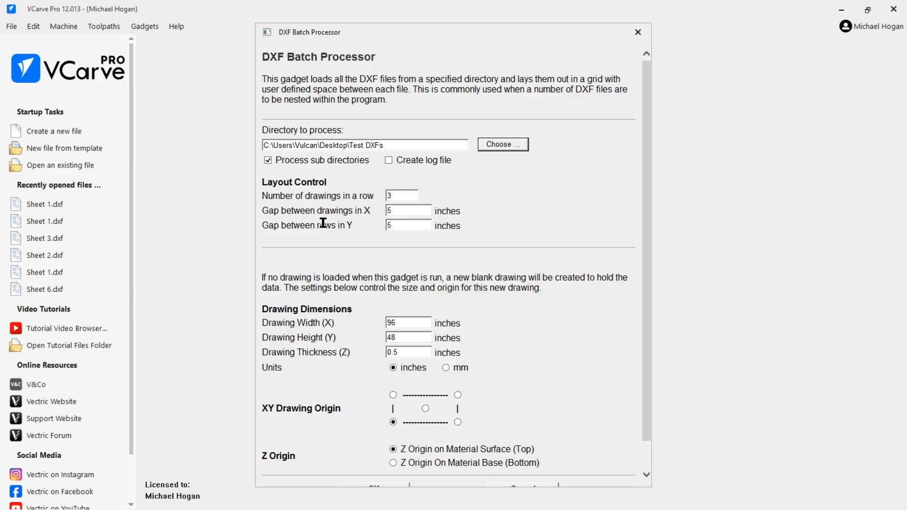
left_click(267, 160)
scroll(412, 418, "down", 1)
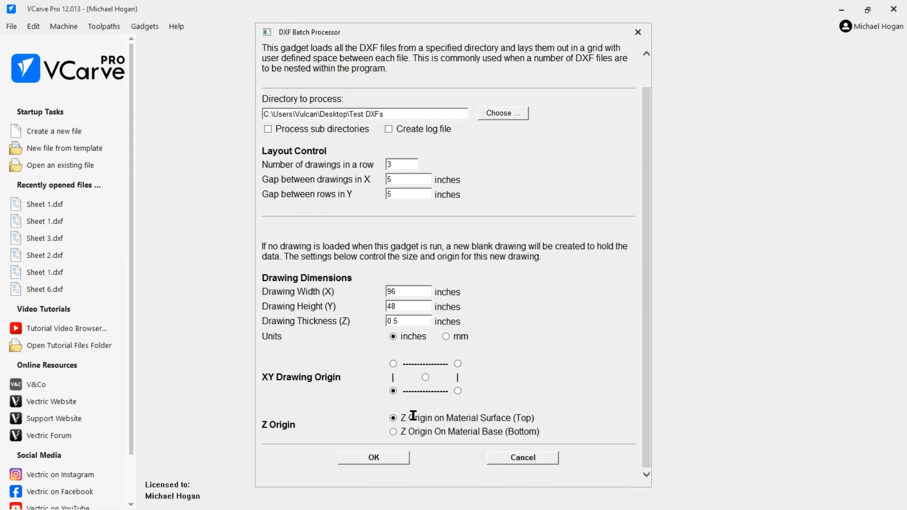
left_click(377, 458)
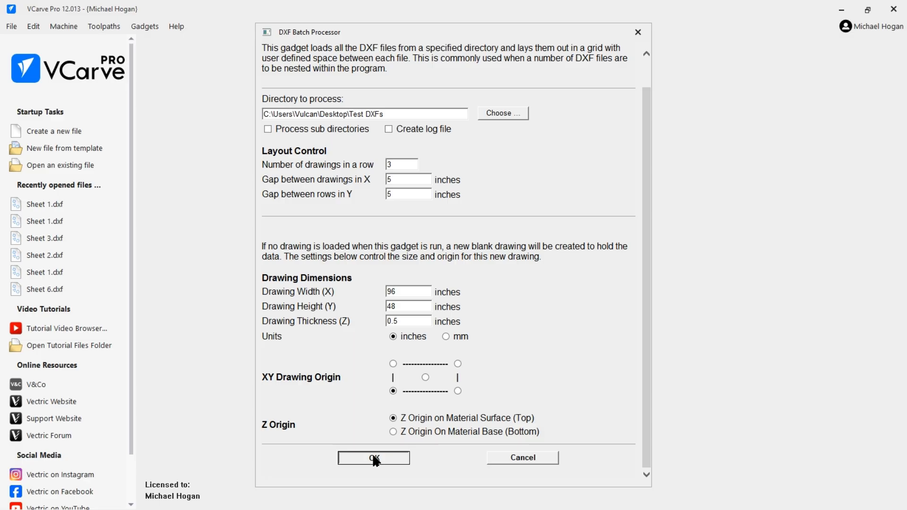
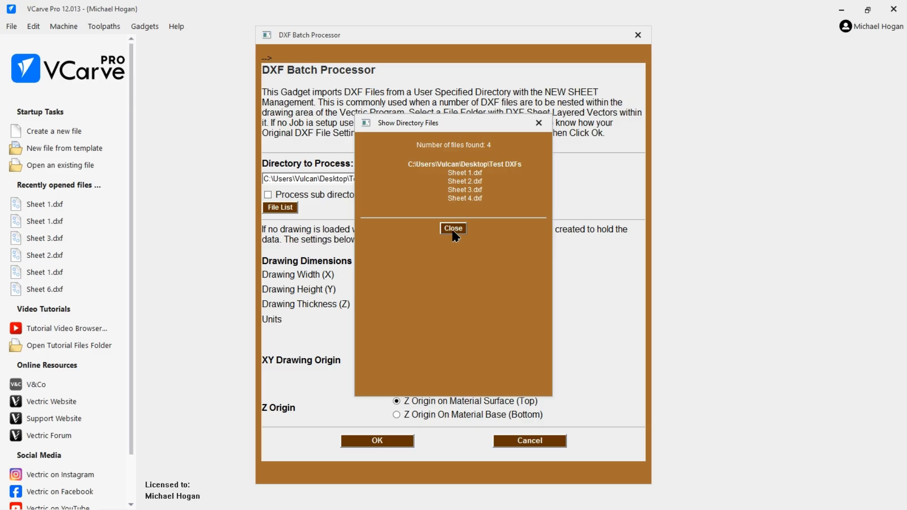
Step: Close the list of the four files found in the Test DXFs folder
left_click(452, 230)
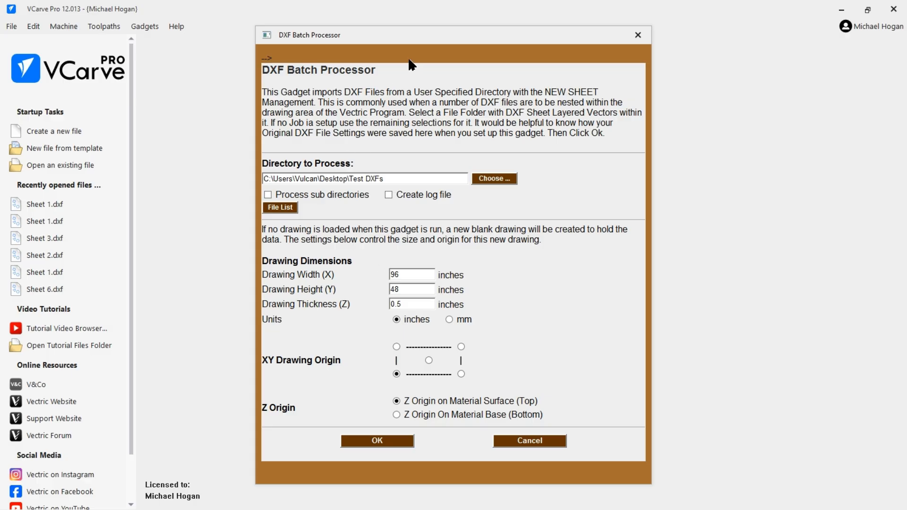
Step: Start the batch import into a new 96 x 48 x 0.5 inch DXF Batch Layout job
left_click_drag(399, 44, 439, 19)
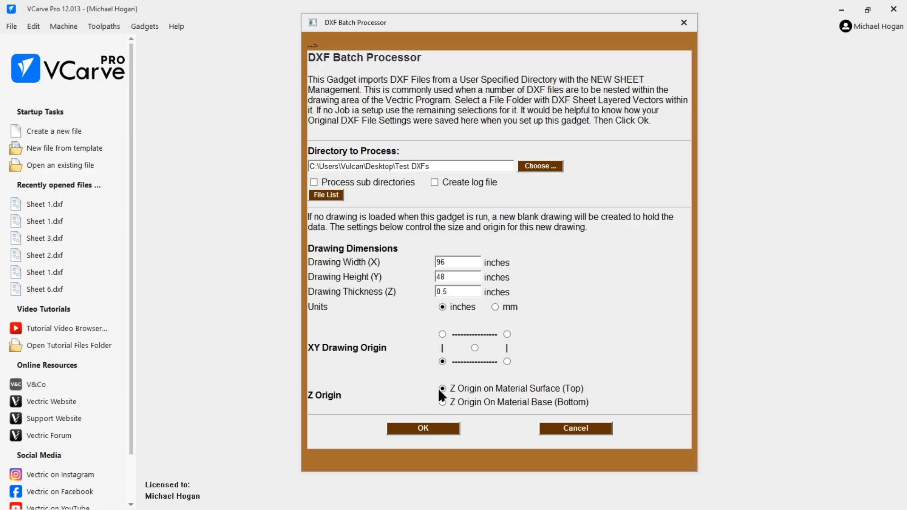
left_click(419, 430)
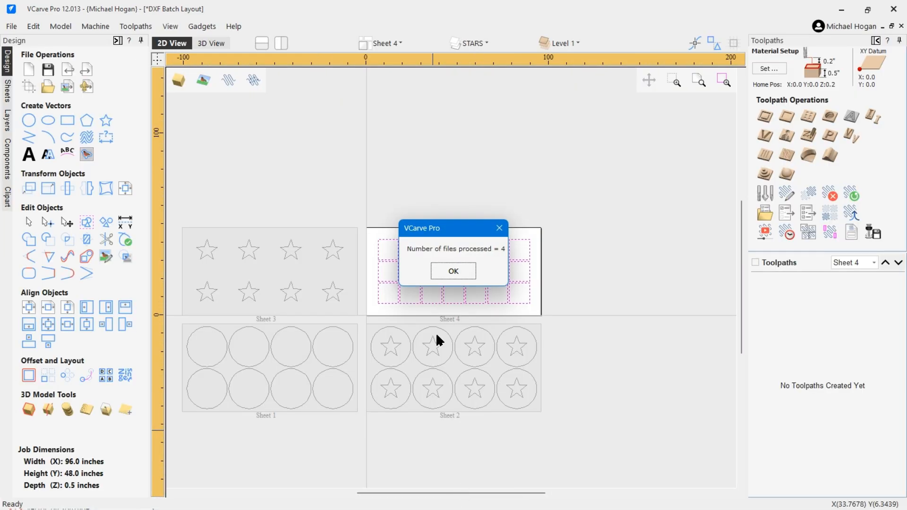
Step: Dismiss the files-processed message, deselect the Sheet 4 square grid, and zoom out
mouse_move(425, 491)
left_click(449, 270)
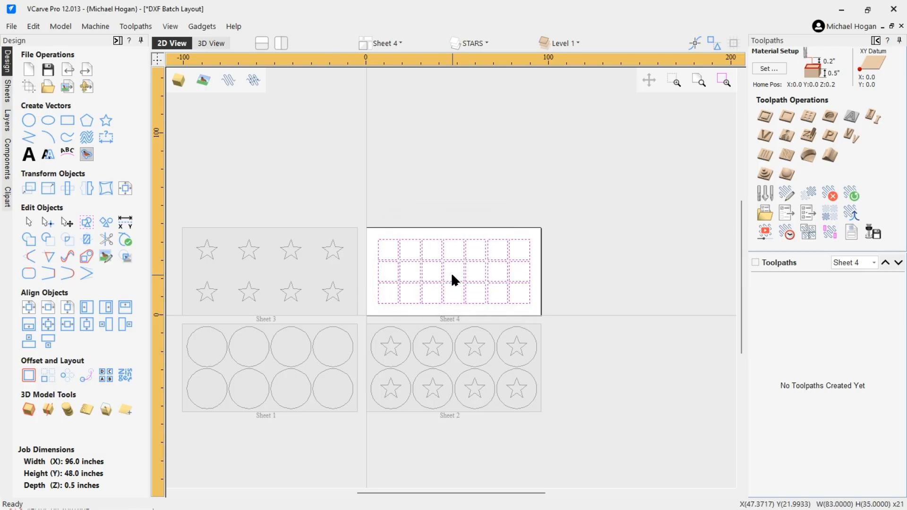
left_click(391, 185)
scroll(599, 232, "down", 3)
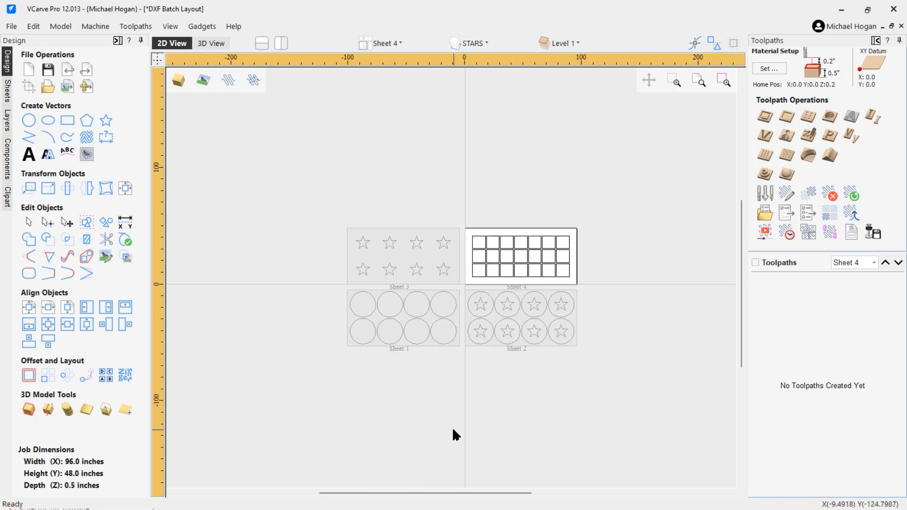
Step: Activate Sheets 3, 1 and 4 in turn, finishing with Sheet 2 active
scroll(463, 420, "up", 1)
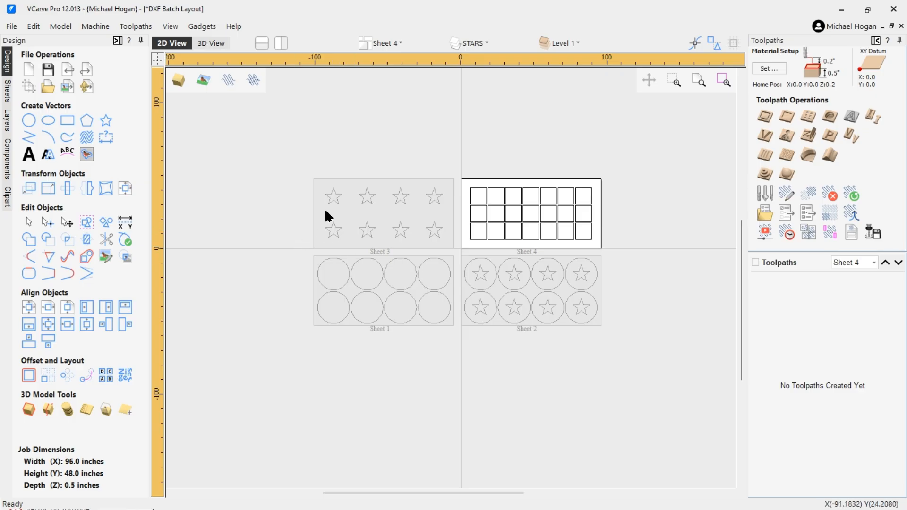
double_click(340, 206)
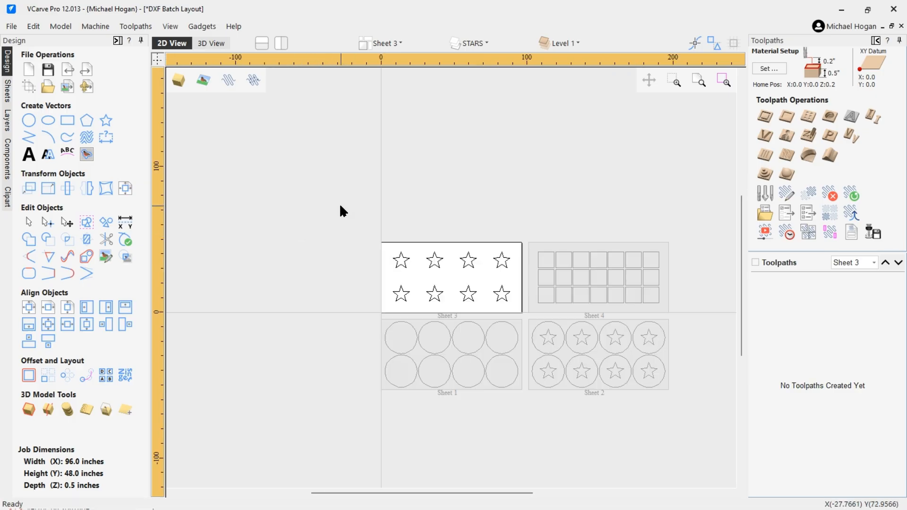
double_click(415, 346)
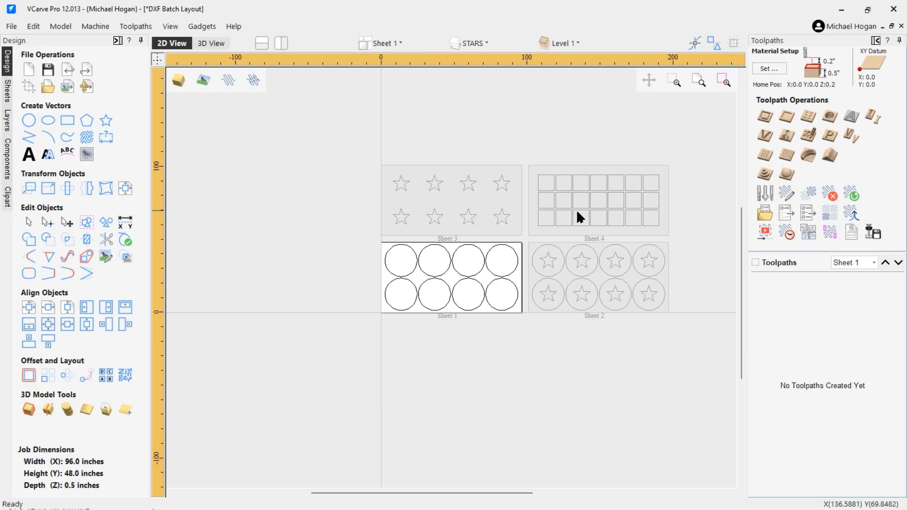
double_click(570, 225)
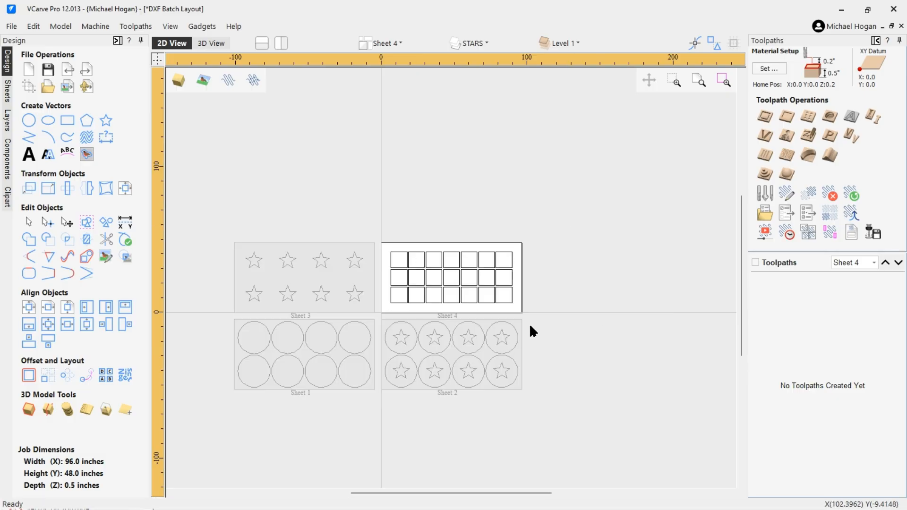
double_click(453, 357)
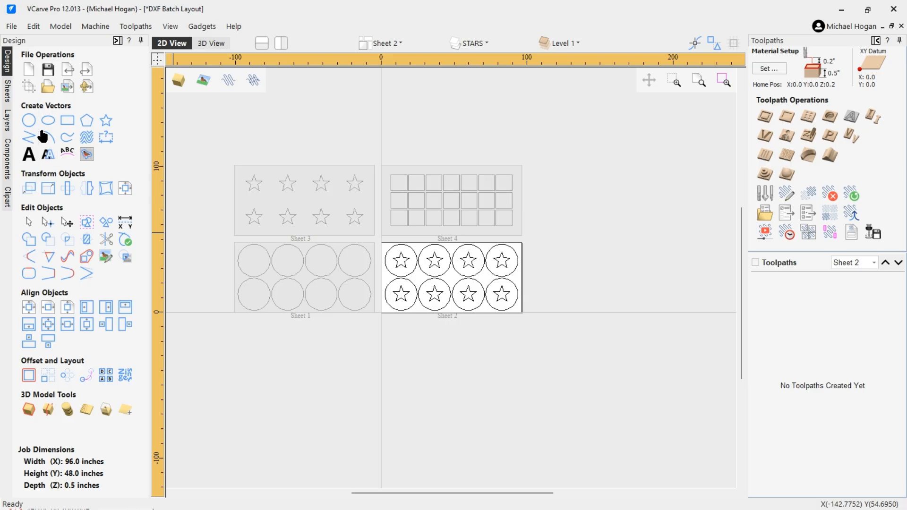
Step: Show the layer list, hide all layers, then make only STARS visible
left_click(8, 123)
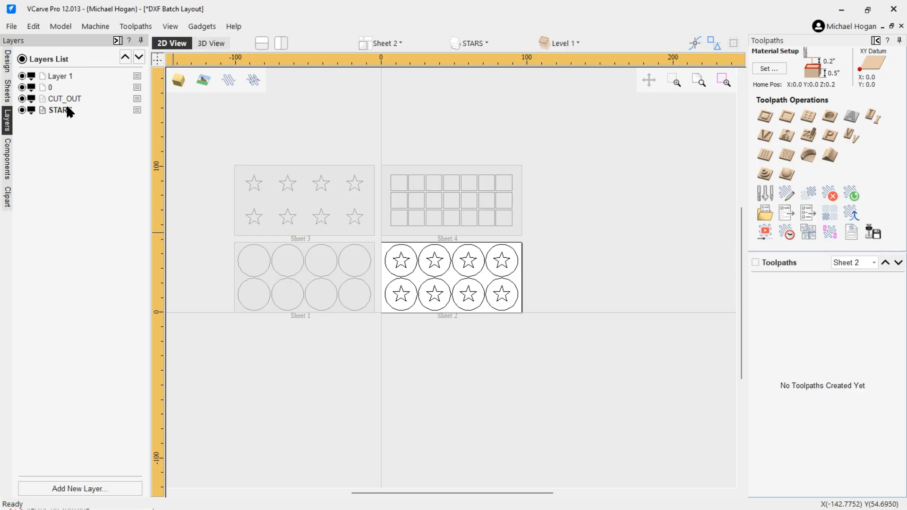
left_click(23, 58)
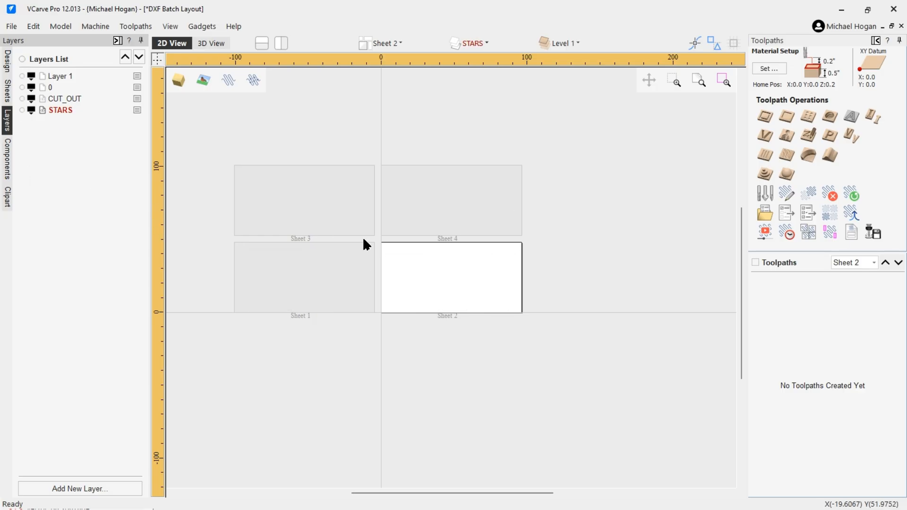
left_click(22, 110)
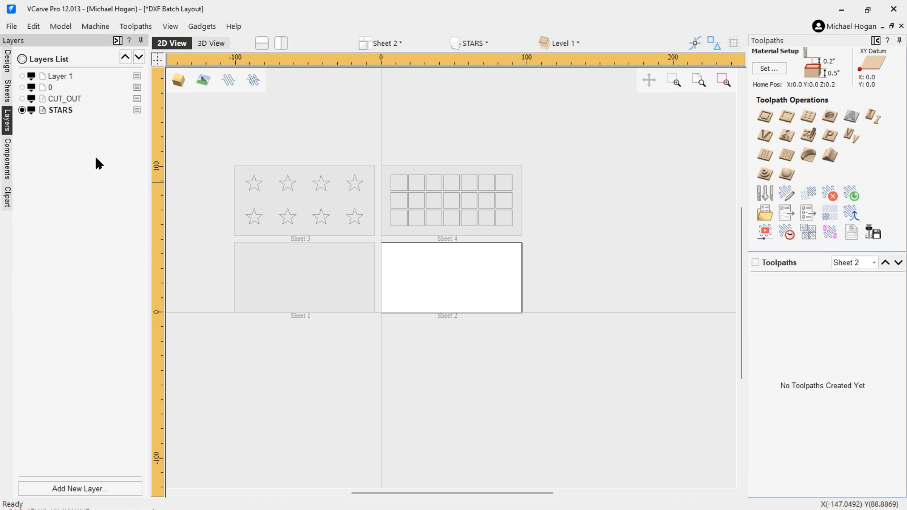
Step: With Sheet 4 active, add a new layer named 'Sqaures'
left_click(429, 229)
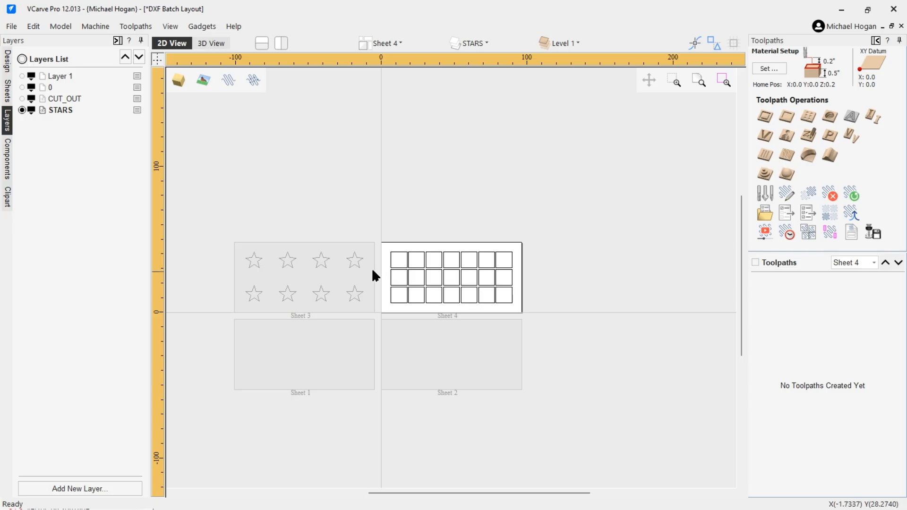
left_click(72, 489)
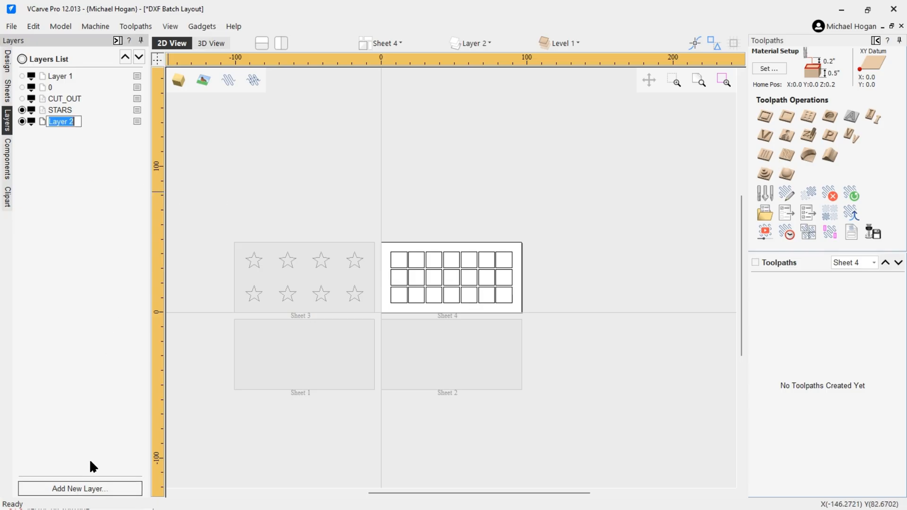
type("S")
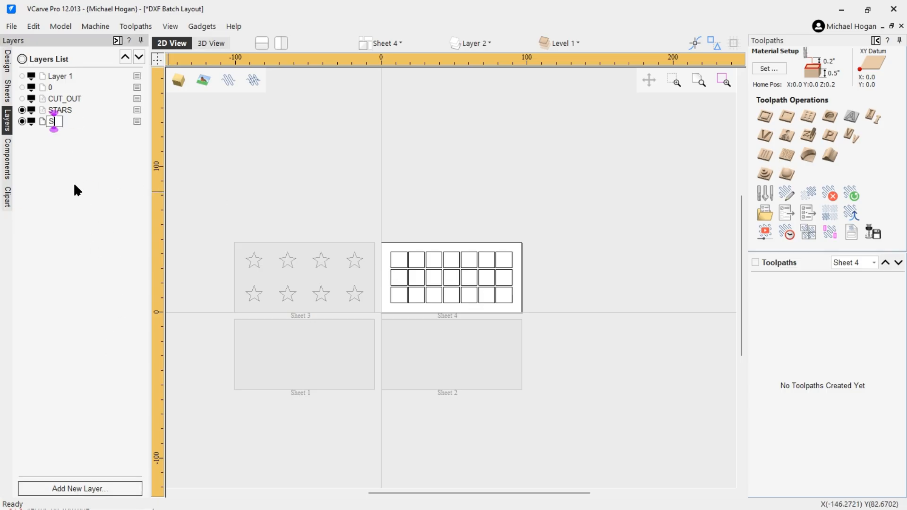
type("qaures")
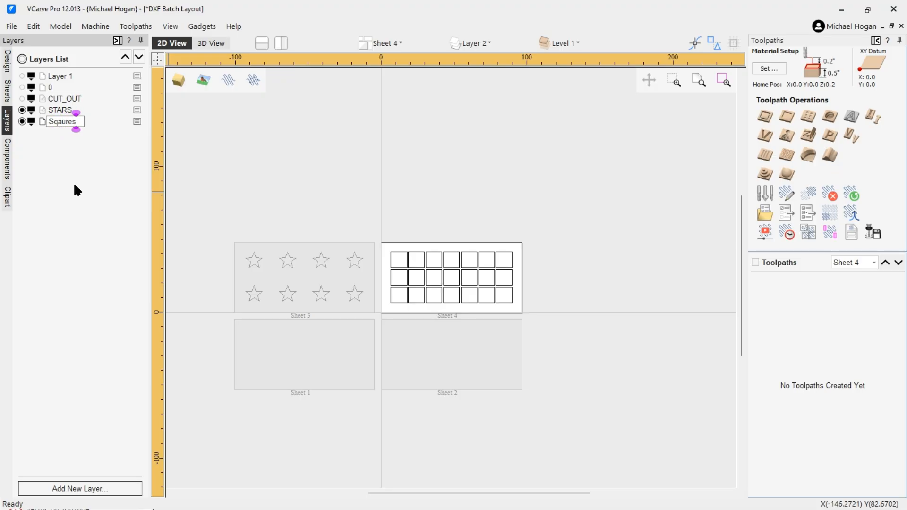
key("Return")
Step: Move the Sheet 4 square grid onto the Sqaures layer and deselect it
left_click_drag(381, 237, 536, 307)
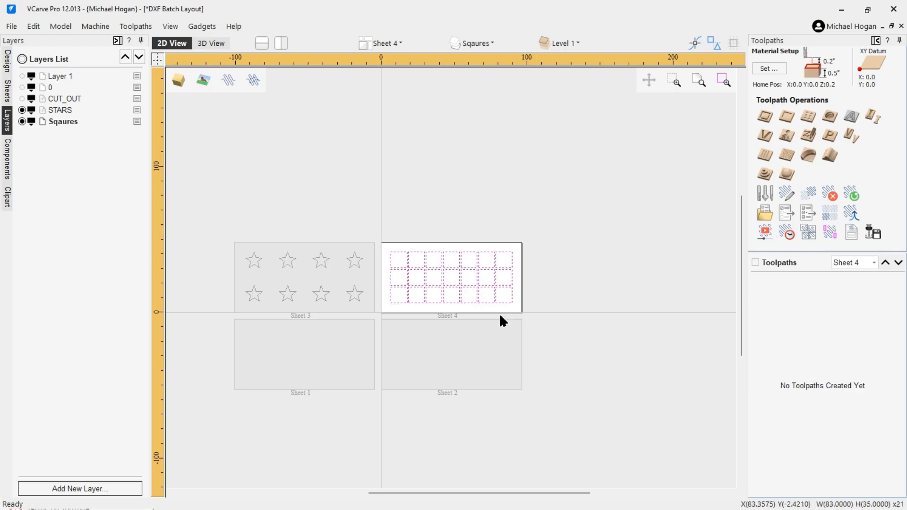
right_click(467, 306)
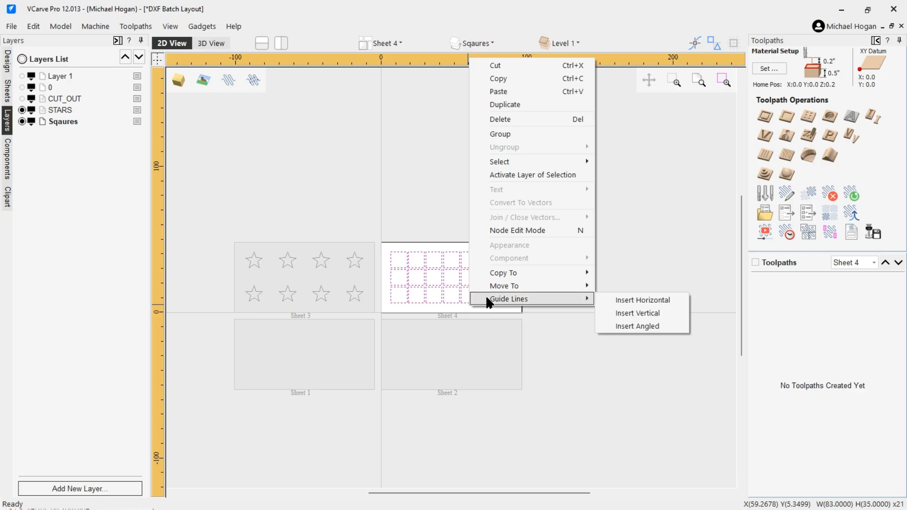
mouse_move(494, 286)
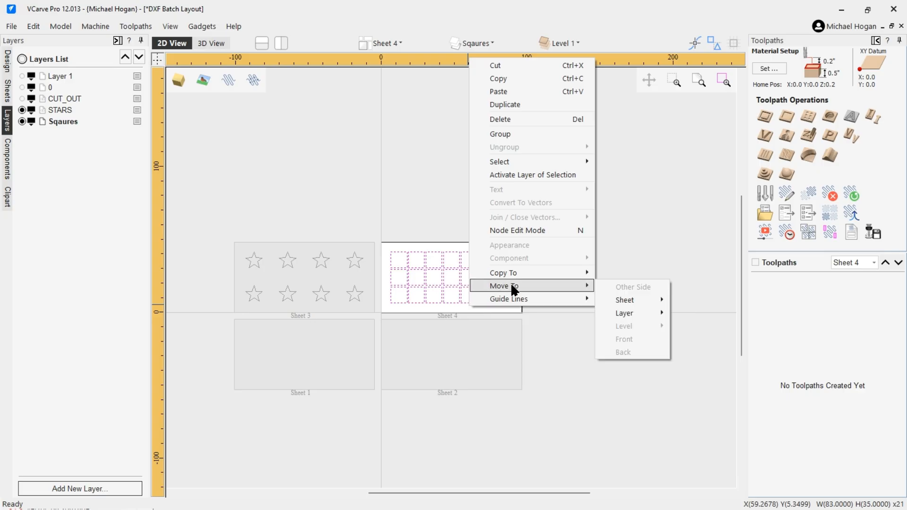
mouse_move(618, 312)
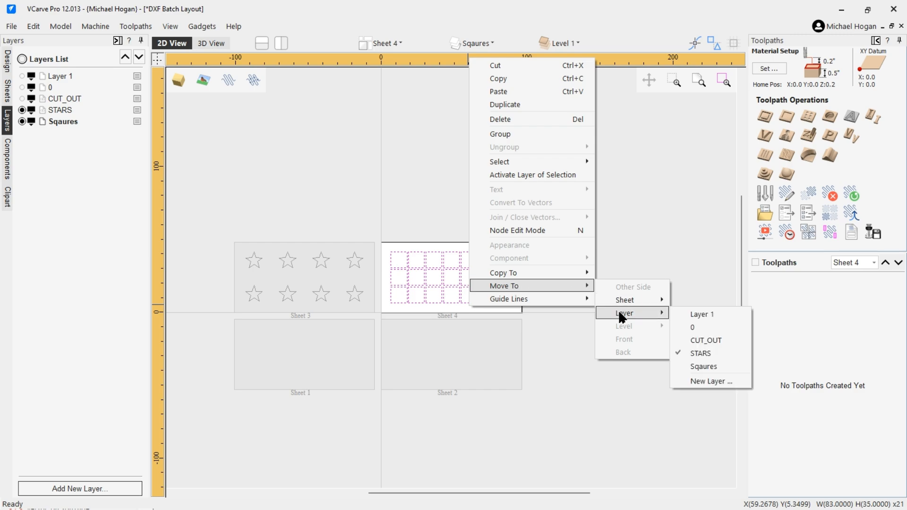
left_click(696, 365)
left_click(311, 187)
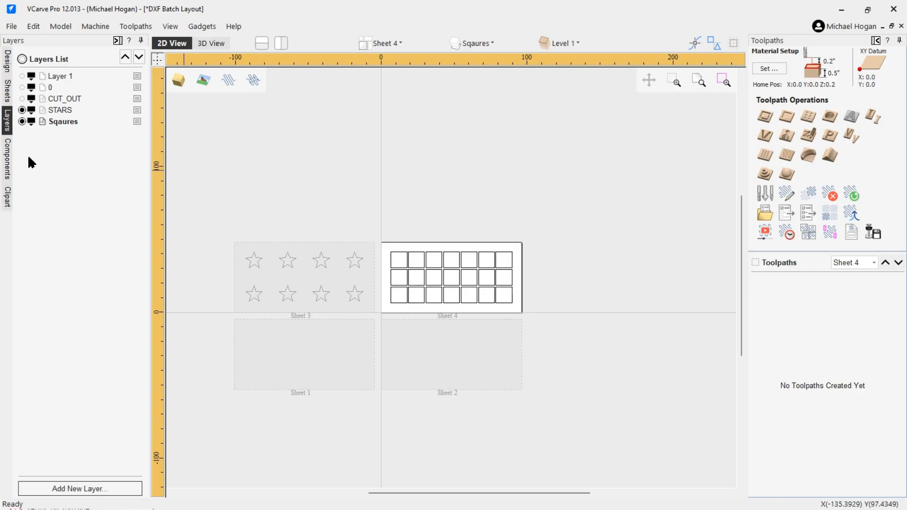
Step: Rename the Sqaures layer to SQUARES, correcting the typo
double_click(60, 122)
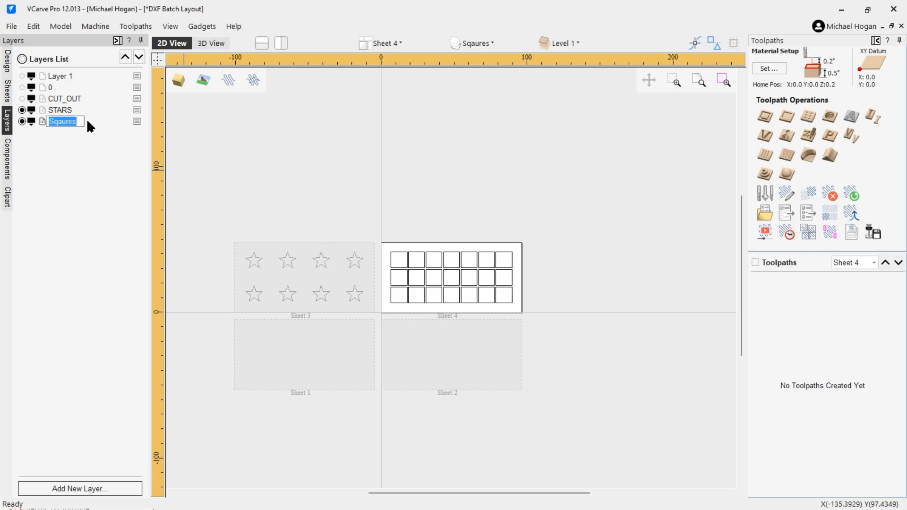
type("SQUASRE")
key("BackSpace")
key("BackSpace")
type("RES")
key("Return")
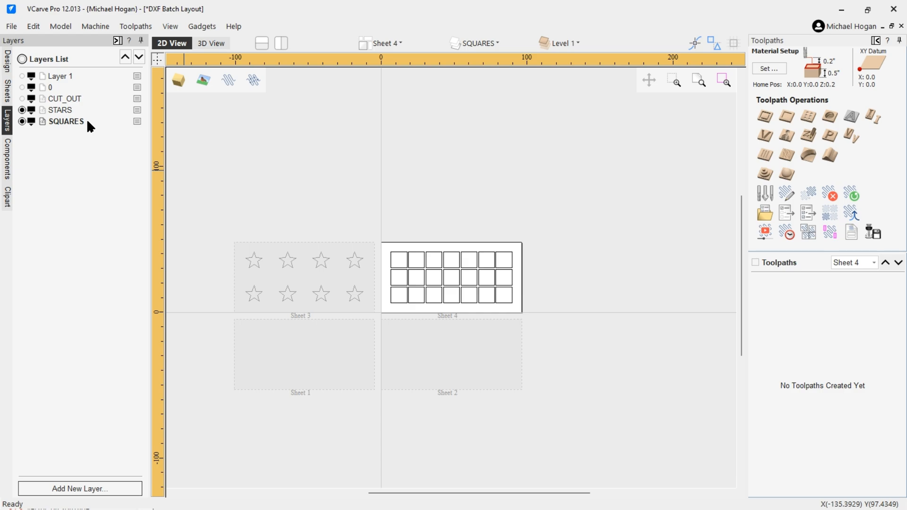
scroll(241, 329, "up", 2)
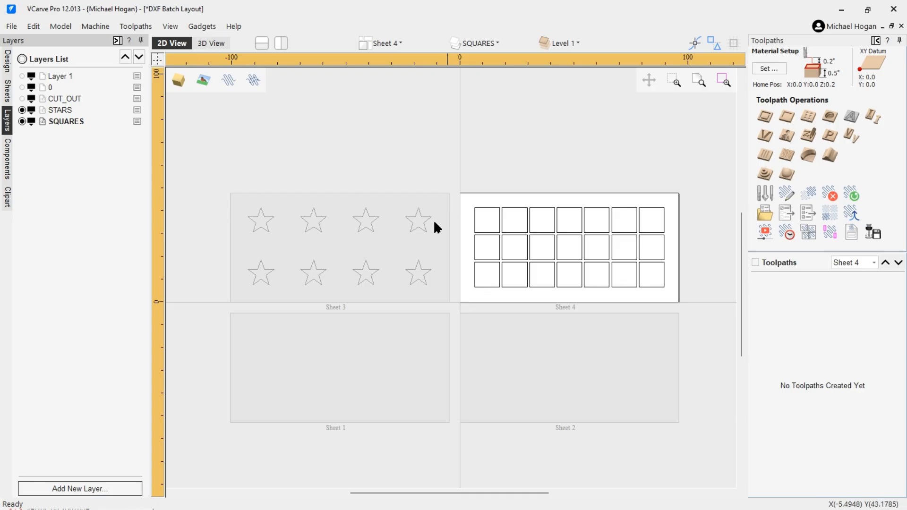
Step: Return to the Design tools and confirm the 96 x 48 x 0.5 inch Job Setup unchanged
left_click(8, 62)
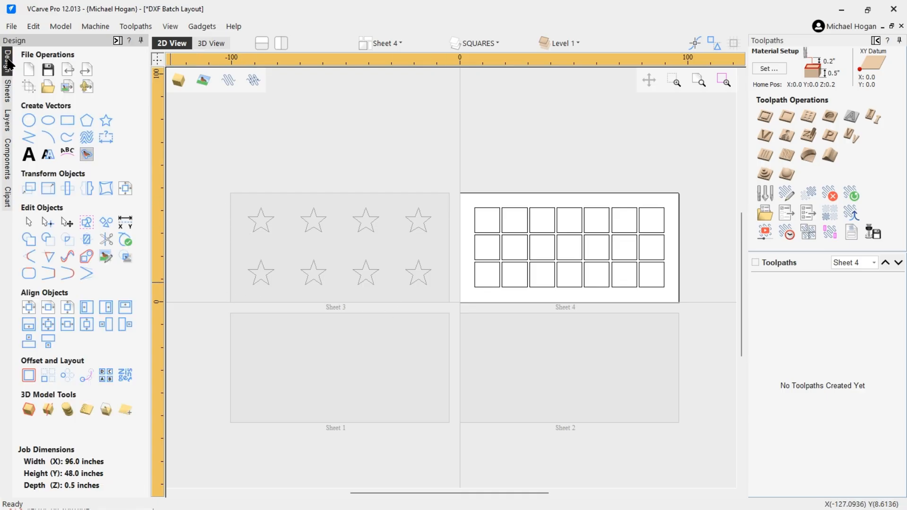
left_click(26, 90)
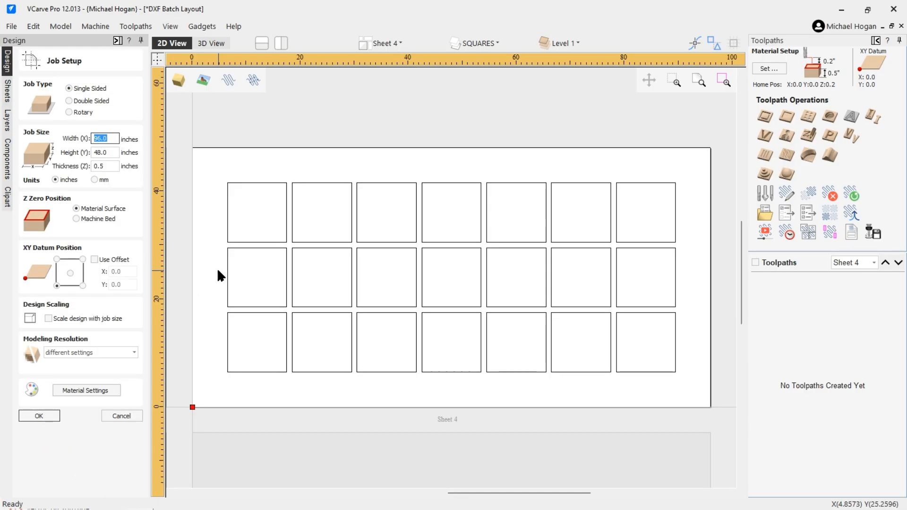
left_click(118, 416)
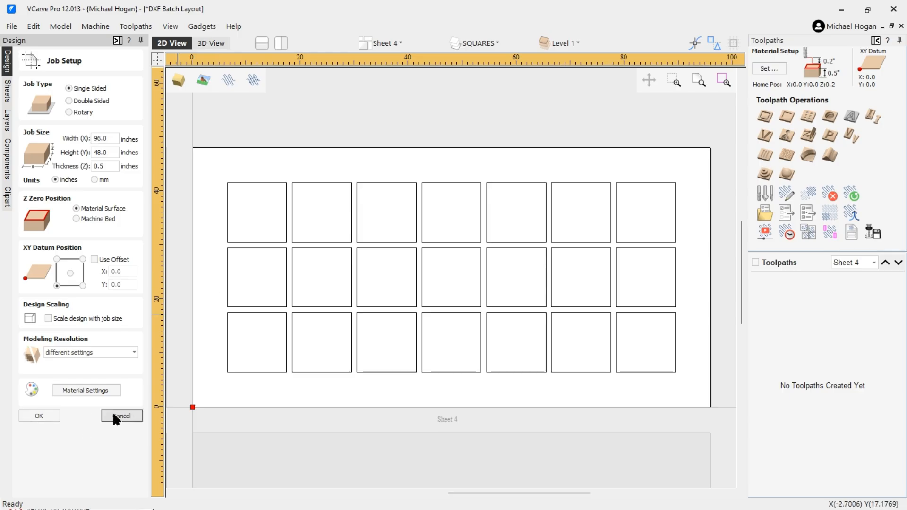